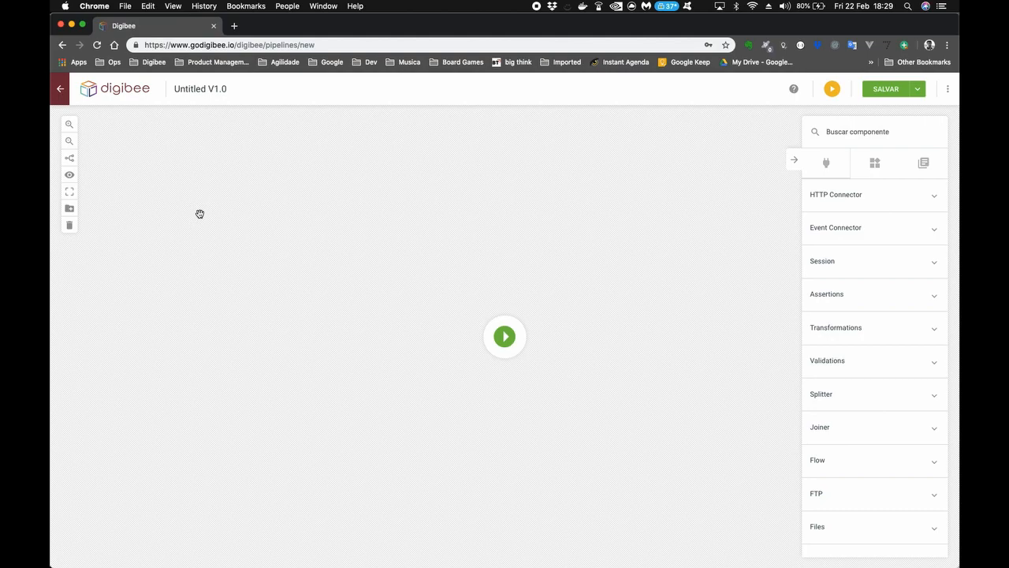
Browse the component library's categories, including HTTP, event, session, transformation, joiner, flow, FTP, database and logging connectors
mouse_move(506, 355)
click(883, 198)
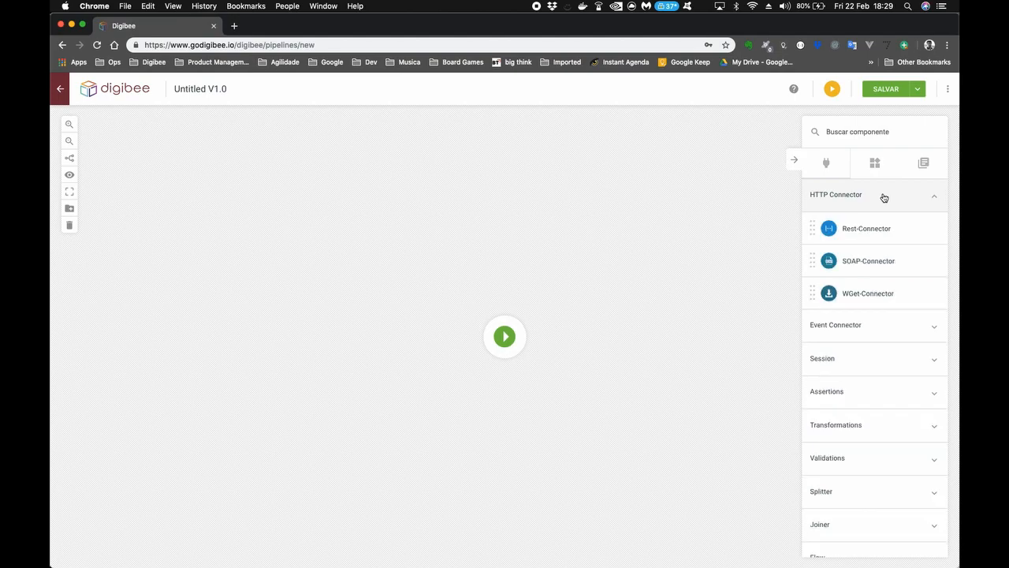
click(862, 325)
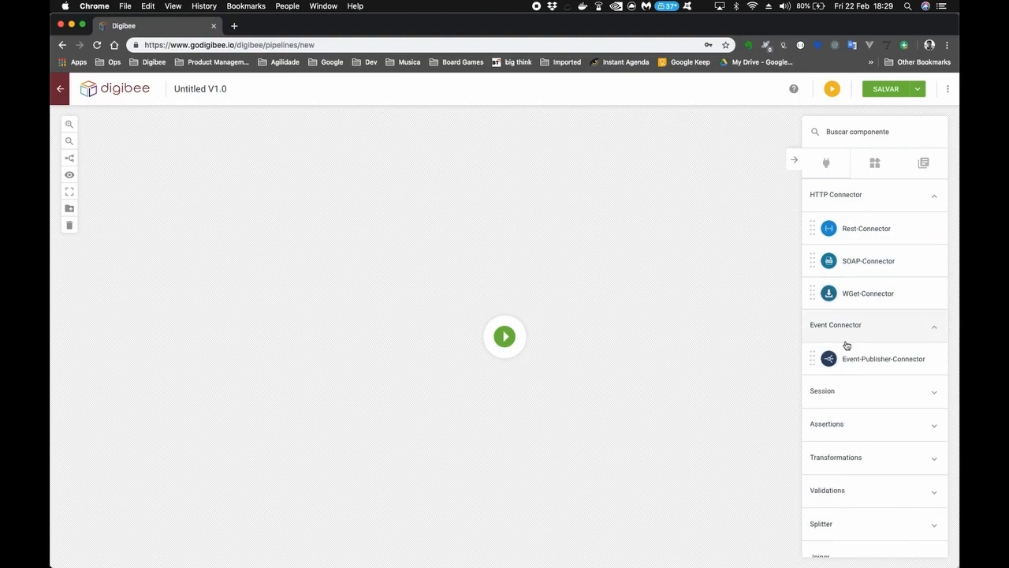
click(844, 390)
scroll(844, 423, down, 3)
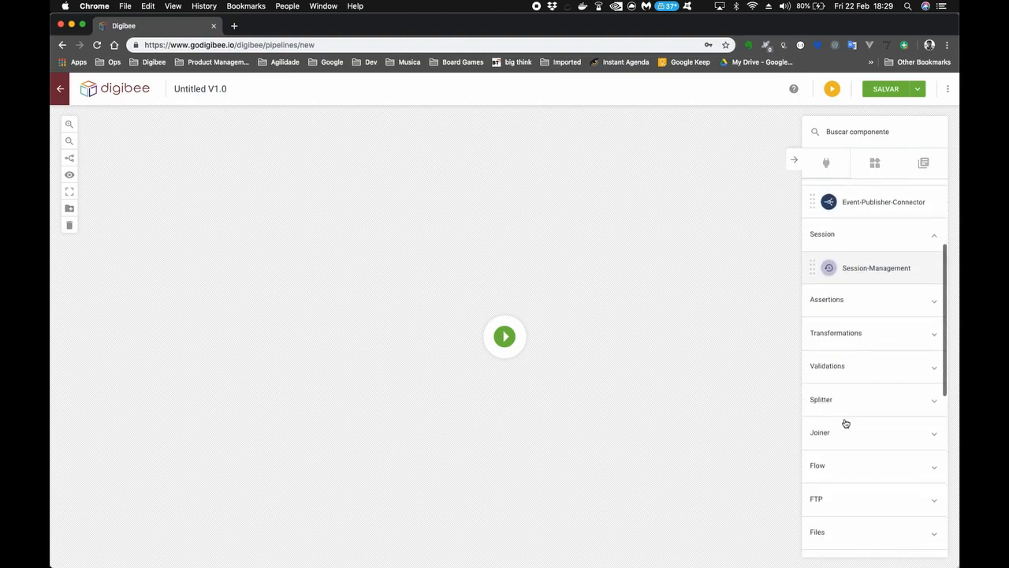
click(826, 333)
scroll(827, 429, down, 1)
scroll(827, 430, down, 5)
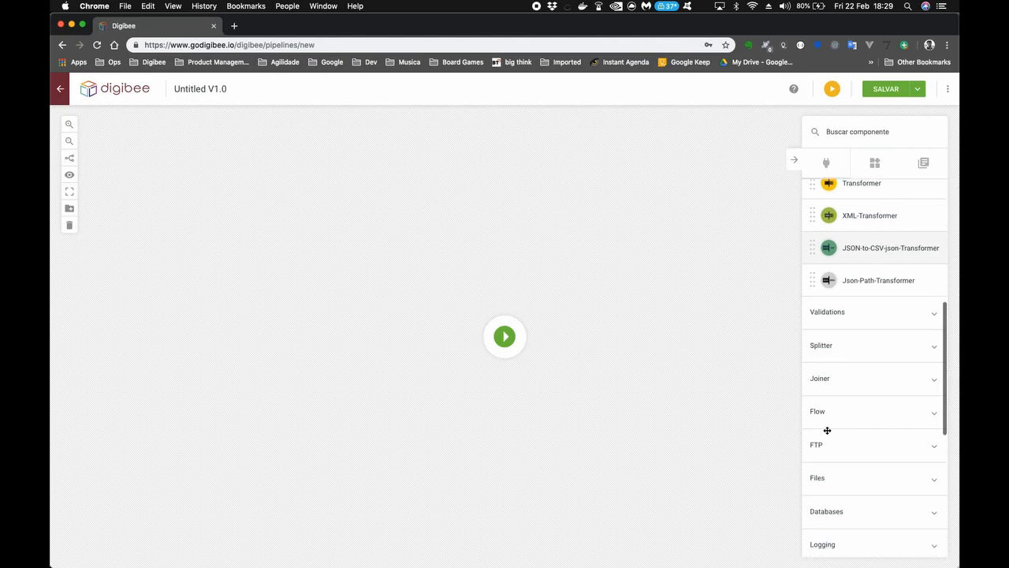
click(823, 386)
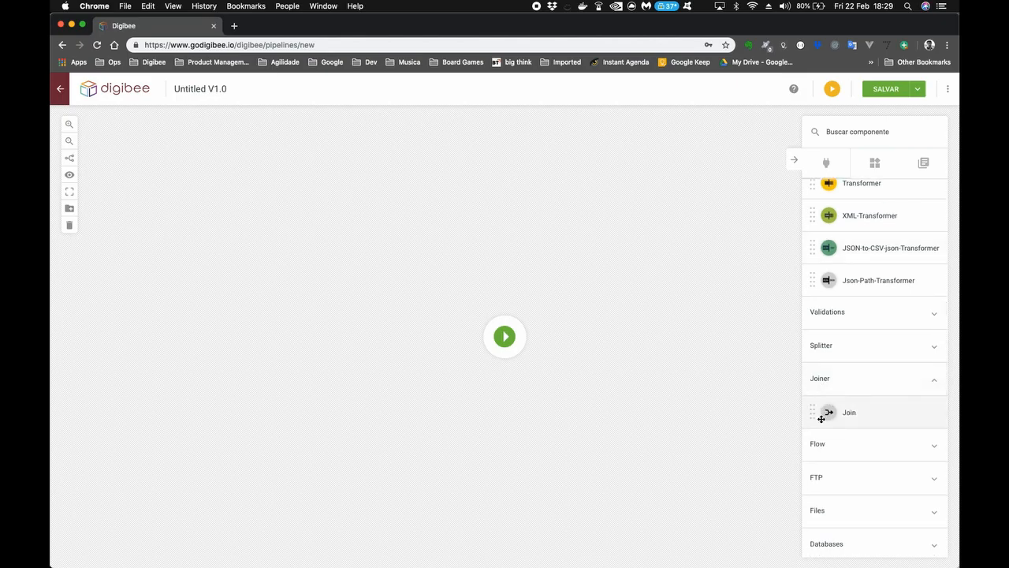
click(822, 446)
scroll(823, 479, down, 5)
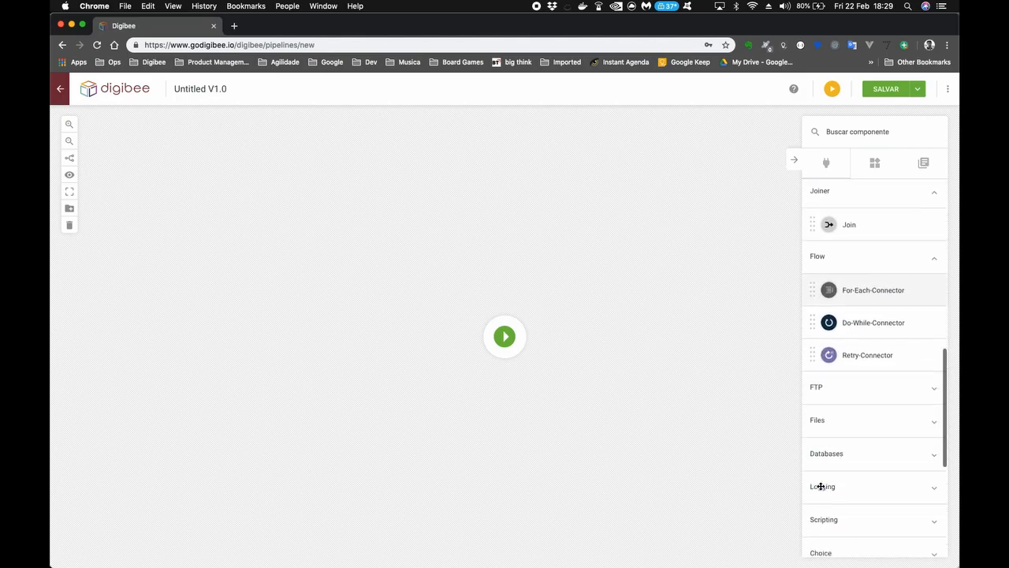
click(820, 386)
scroll(820, 388, down, 2)
scroll(820, 388, down, 3)
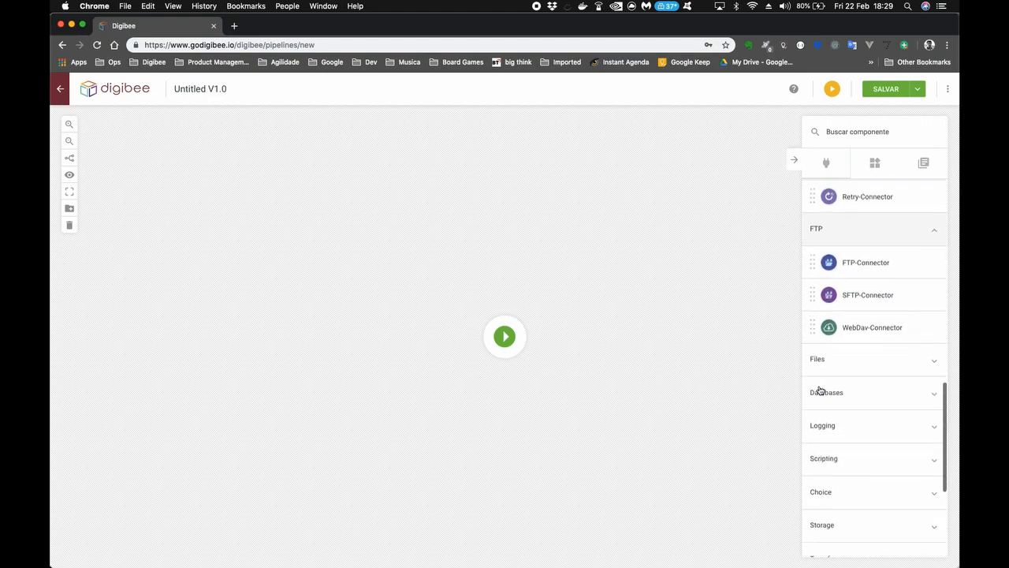
click(820, 391)
scroll(824, 438, down, 2)
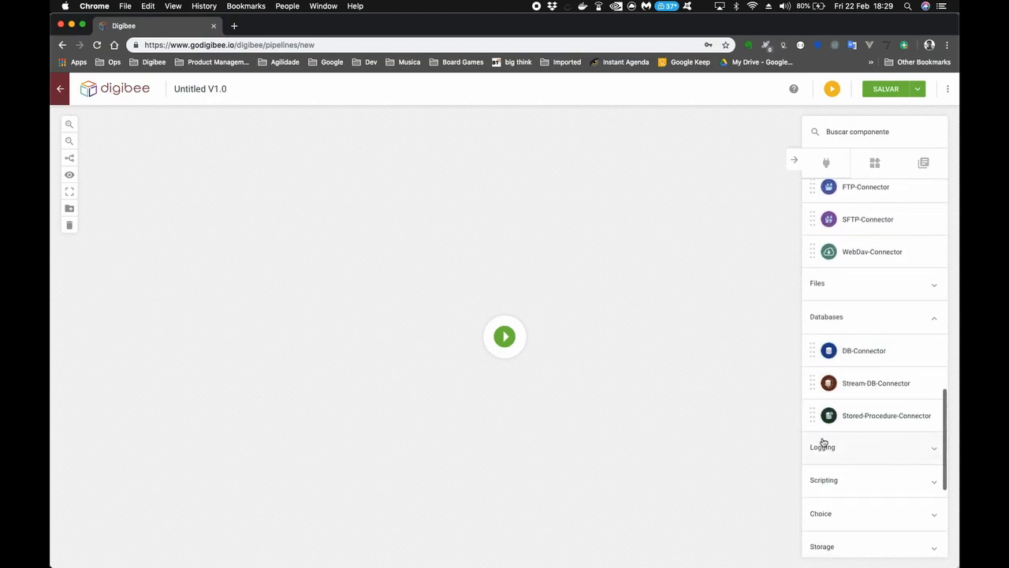
click(822, 447)
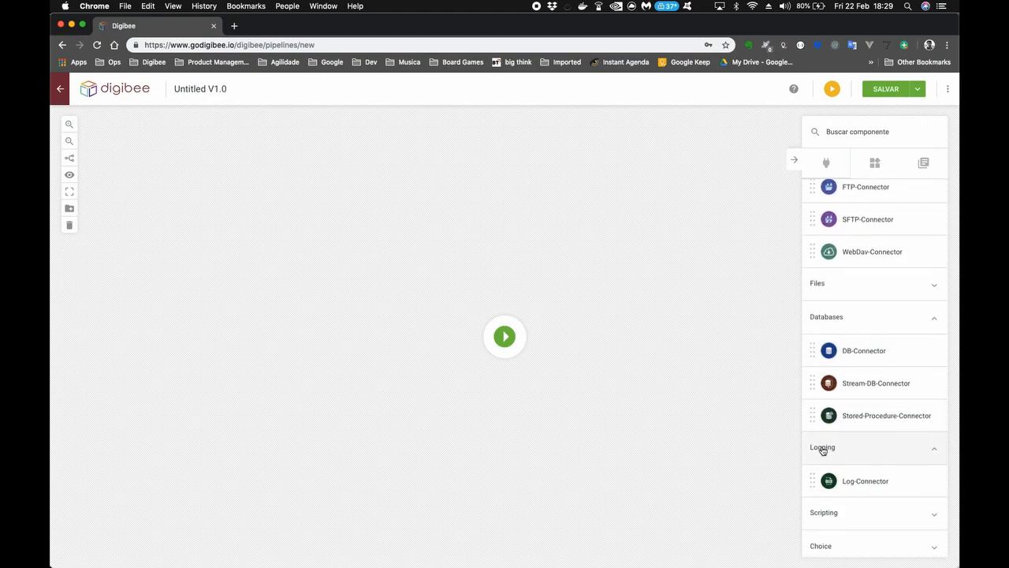
scroll(822, 449, up, 10)
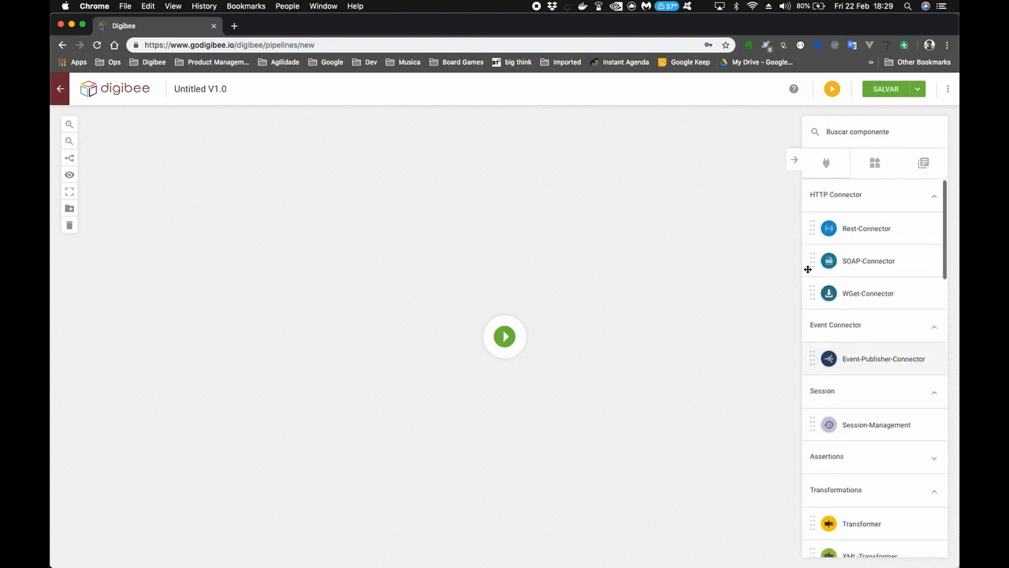
Search the components for "REST", place a Rest-Connector beside the start node, and connect the start node to it
click(837, 131)
text(REST)
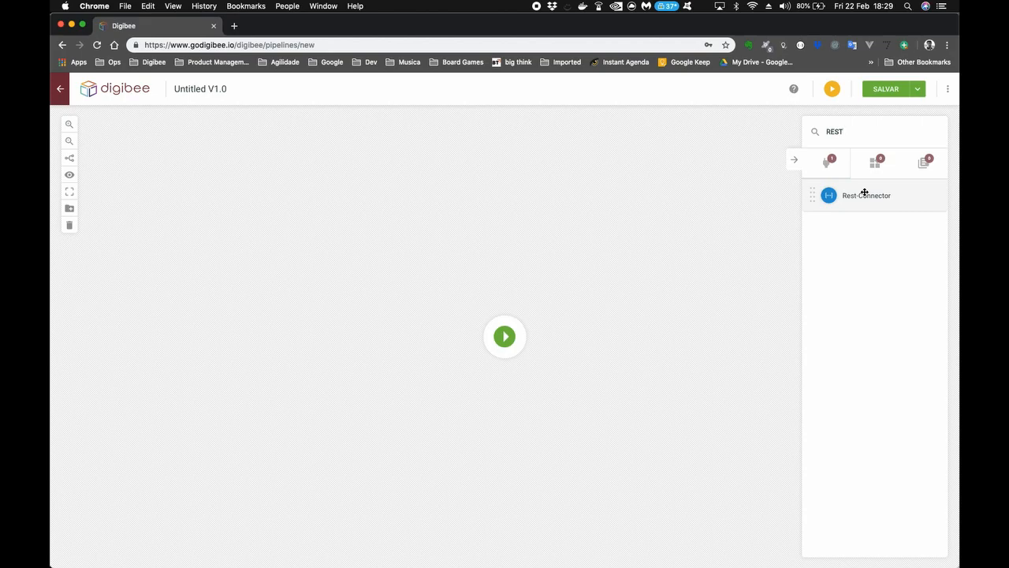
drag(864, 194, 583, 317)
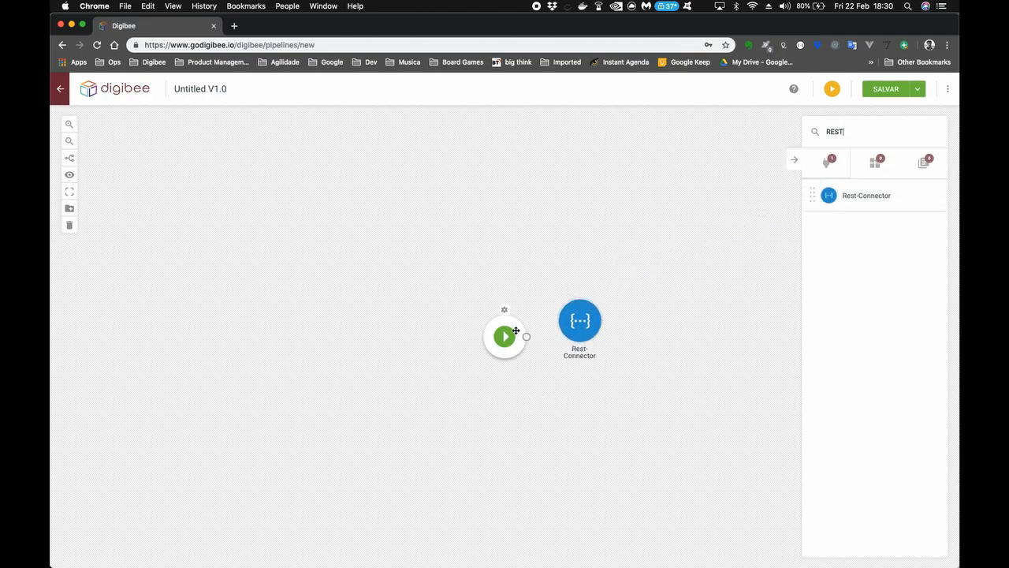
drag(526, 337, 576, 319)
Review the Rest-Connector's URL, content type, verb, account and timeout settings, and confirm its configuration
double_click(587, 322)
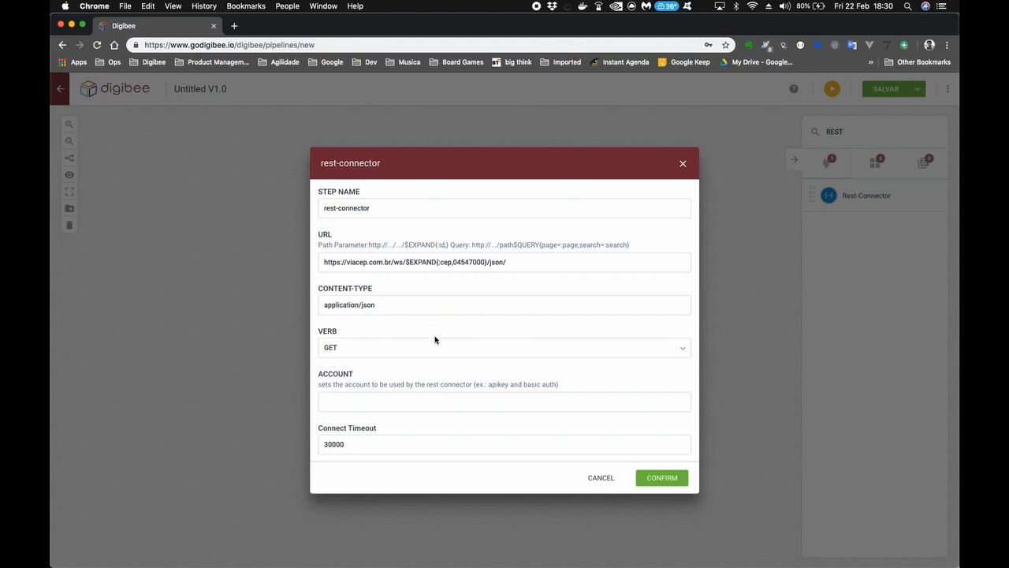
scroll(435, 338, down, 2)
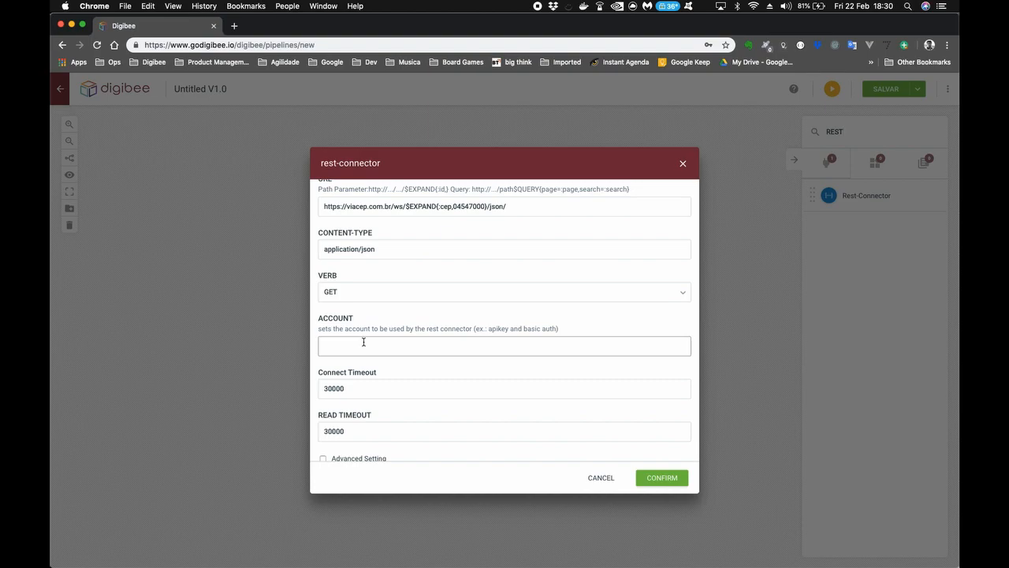
click(646, 476)
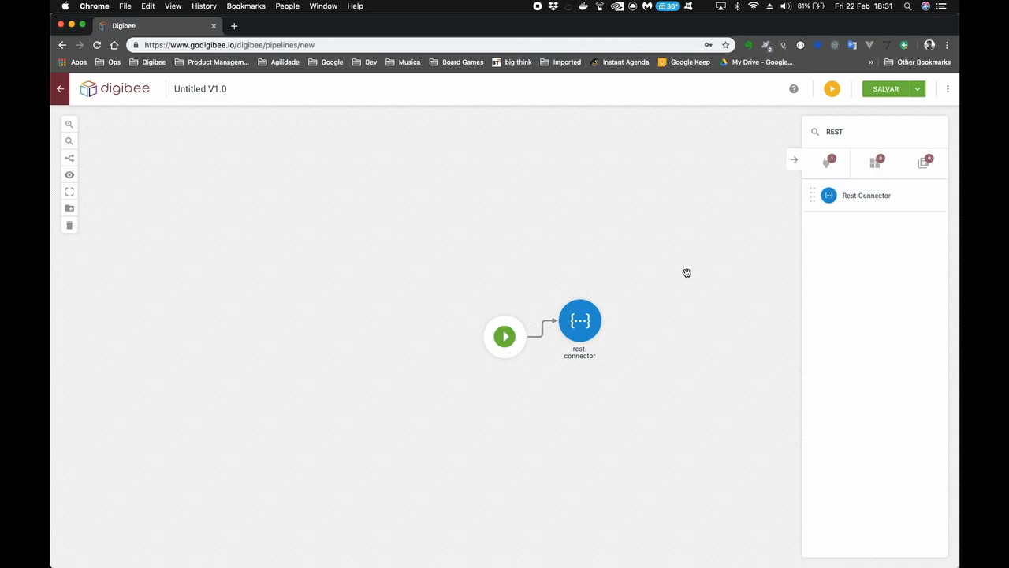
Test the pipeline with an empty JSON input and again with a "url" object containing "cep": "05433-000"
click(833, 91)
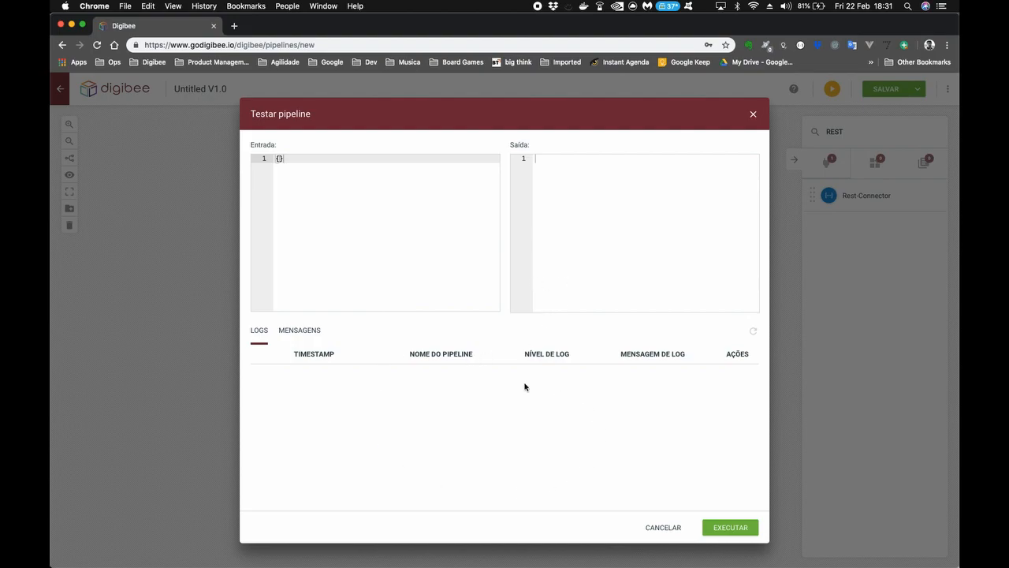
click(729, 528)
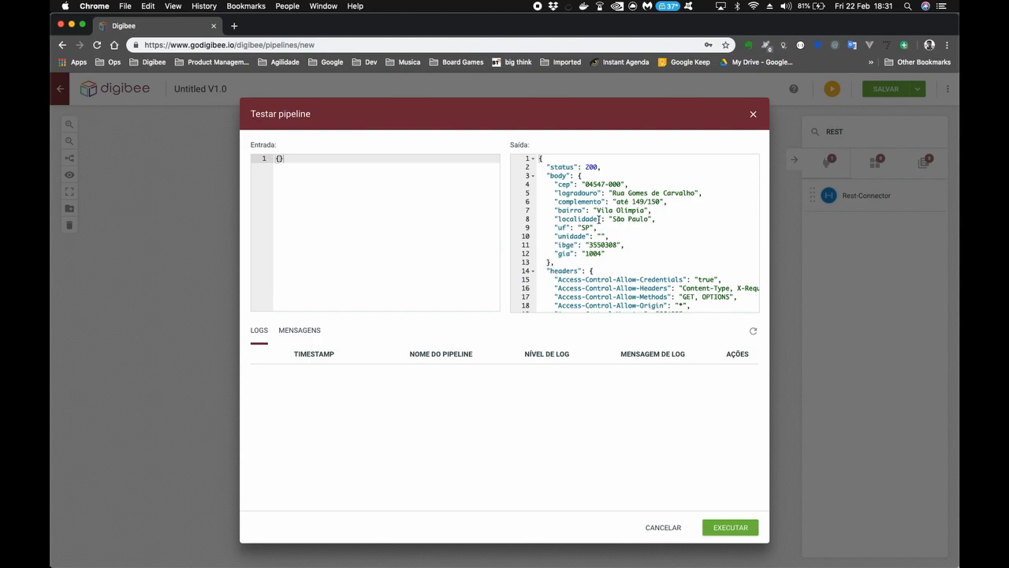
key(Return)
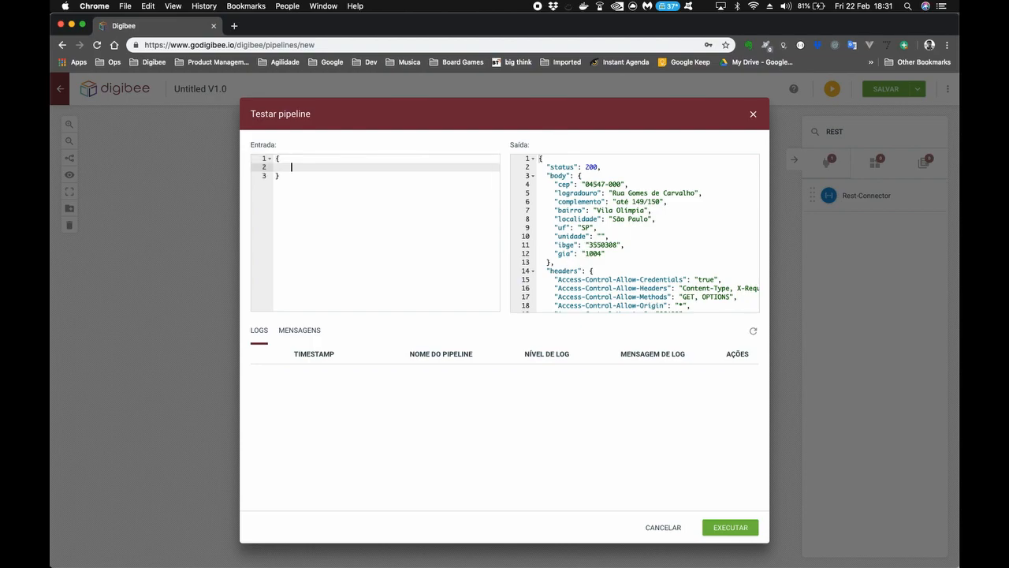
text("url")
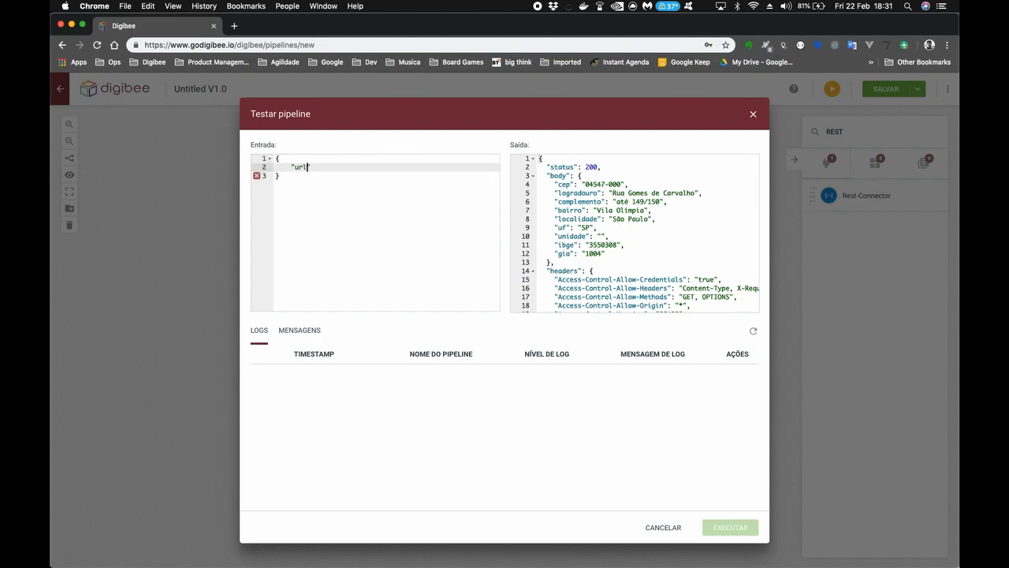
text(: {)
key(Return)
text("eep": ")
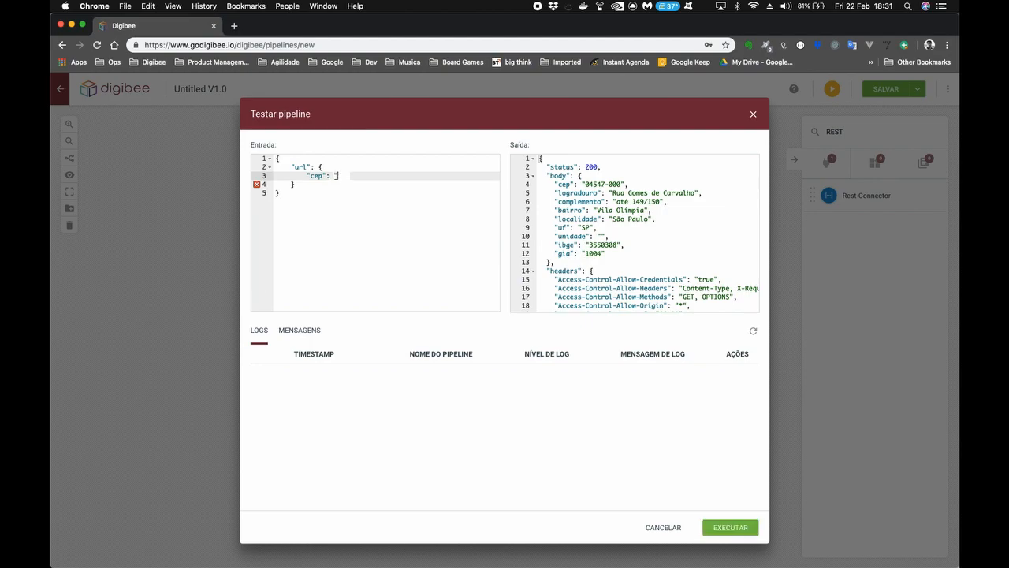
text(05433-000)
click(718, 527)
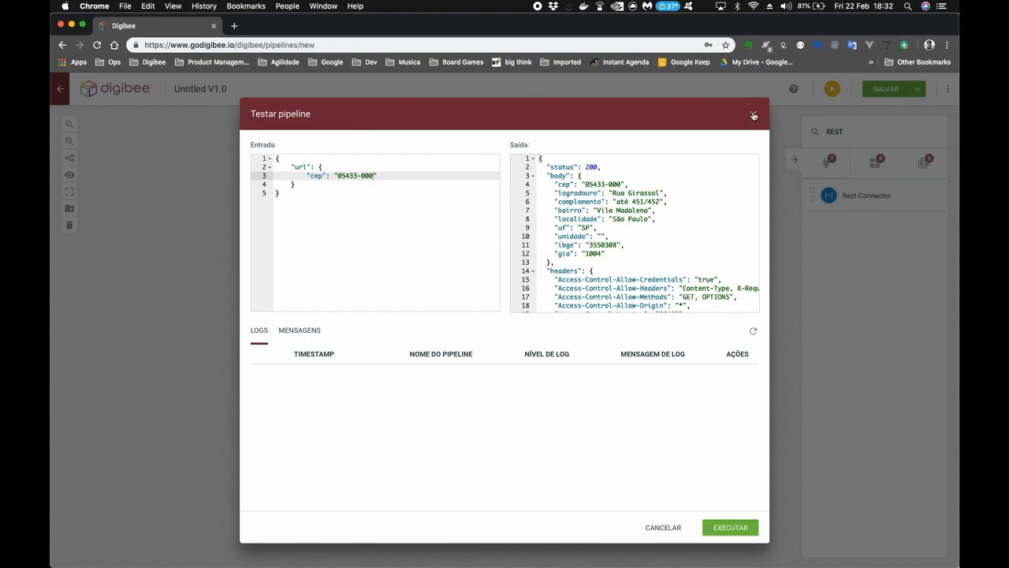
click(753, 115)
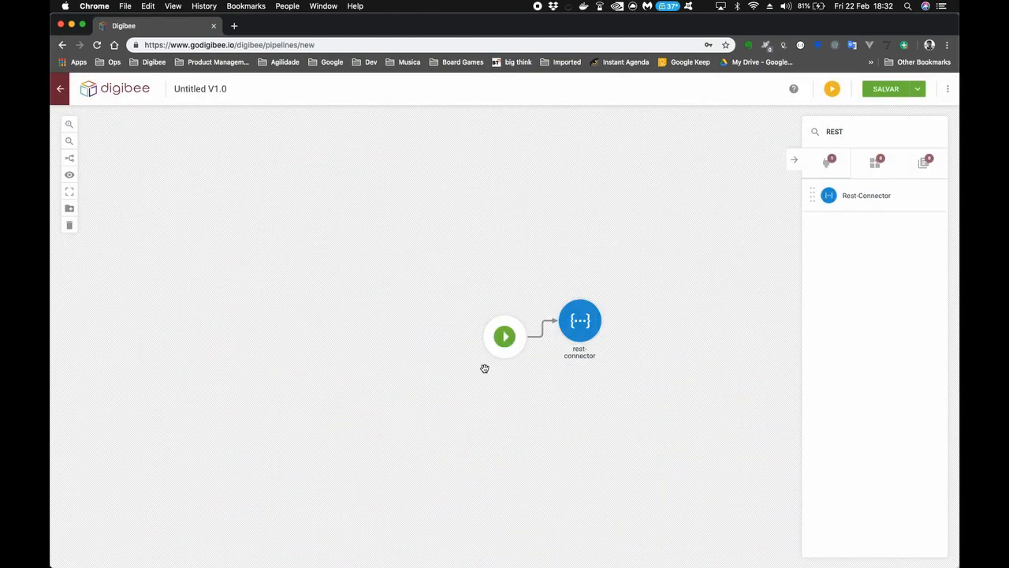
Add a Transformer, connect the rest-connector's output to it, and auto-arrange the pipeline nodes
double_click(832, 134)
text(trans)
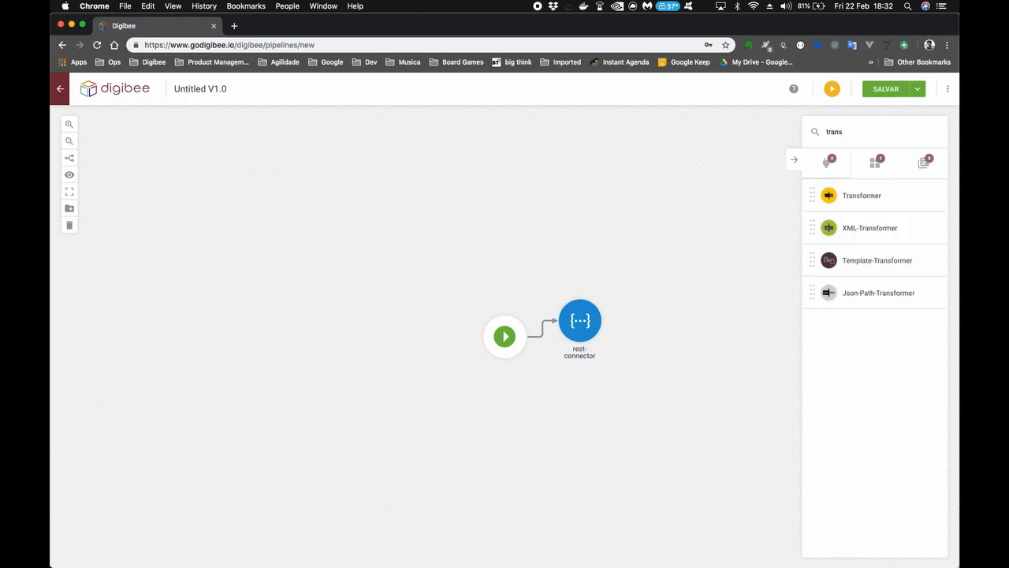
drag(828, 195, 680, 291)
drag(600, 320, 672, 303)
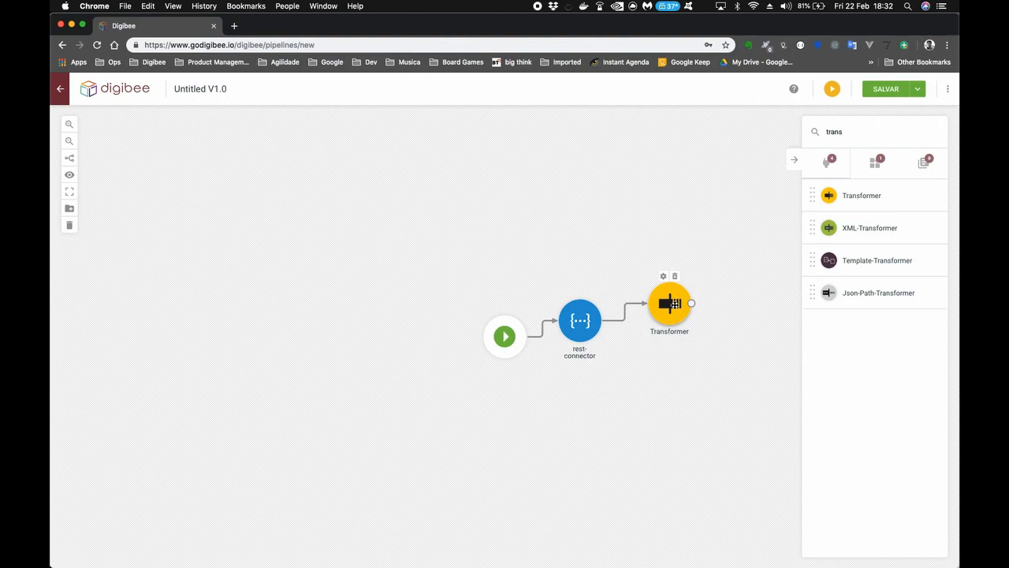
click(70, 159)
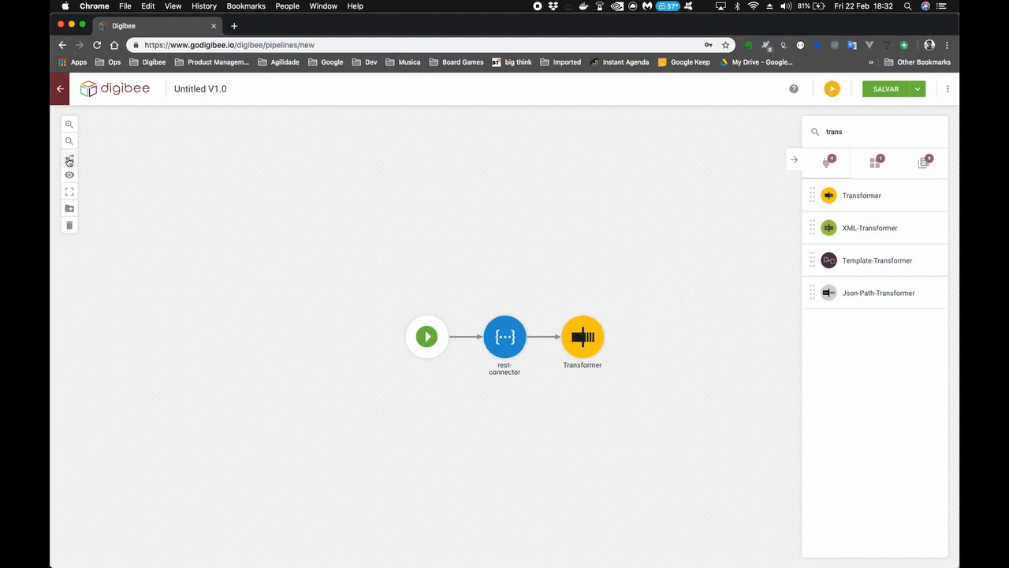
Replace the wildcard mapping in the body of the Transformer's shift spec with "logradouro": "rua"
click(570, 338)
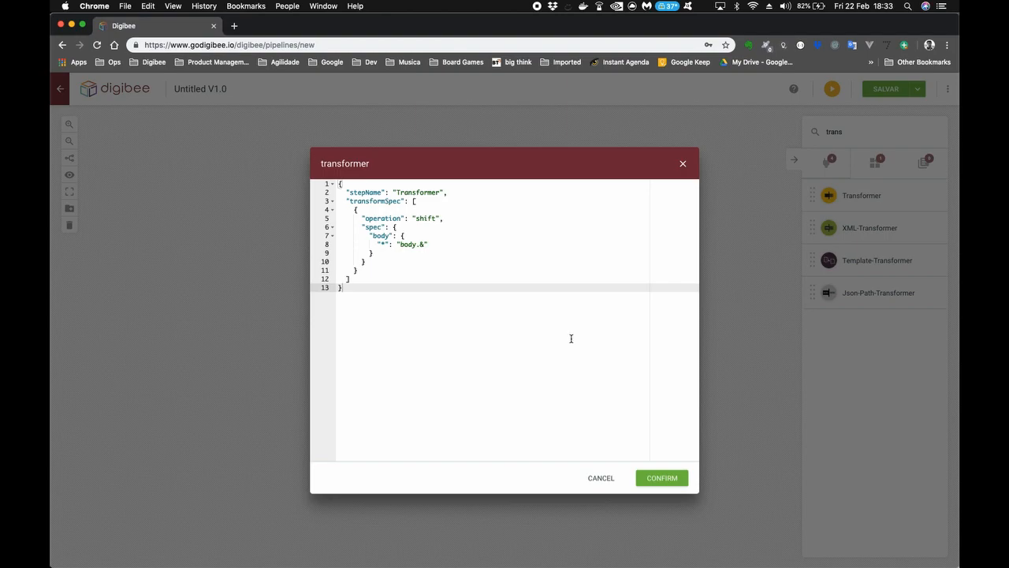
click(434, 235)
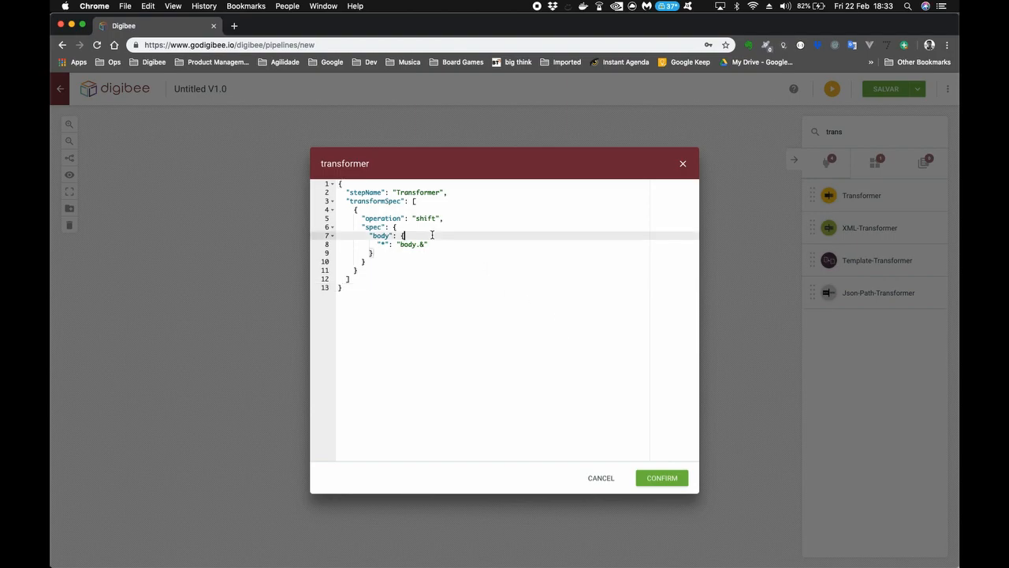
click(401, 245)
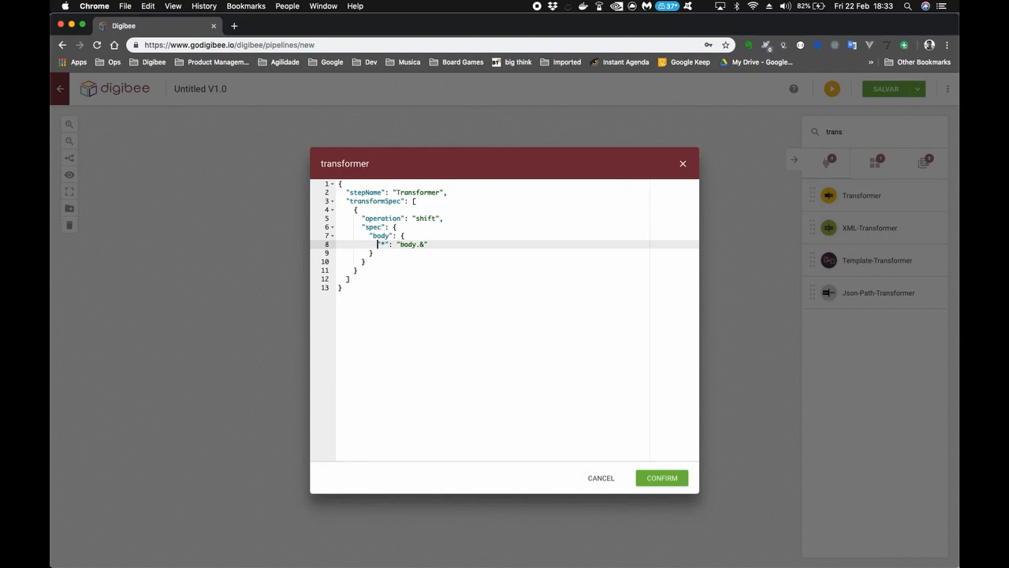
key(shift+End)
key(BackSpace)
text(")
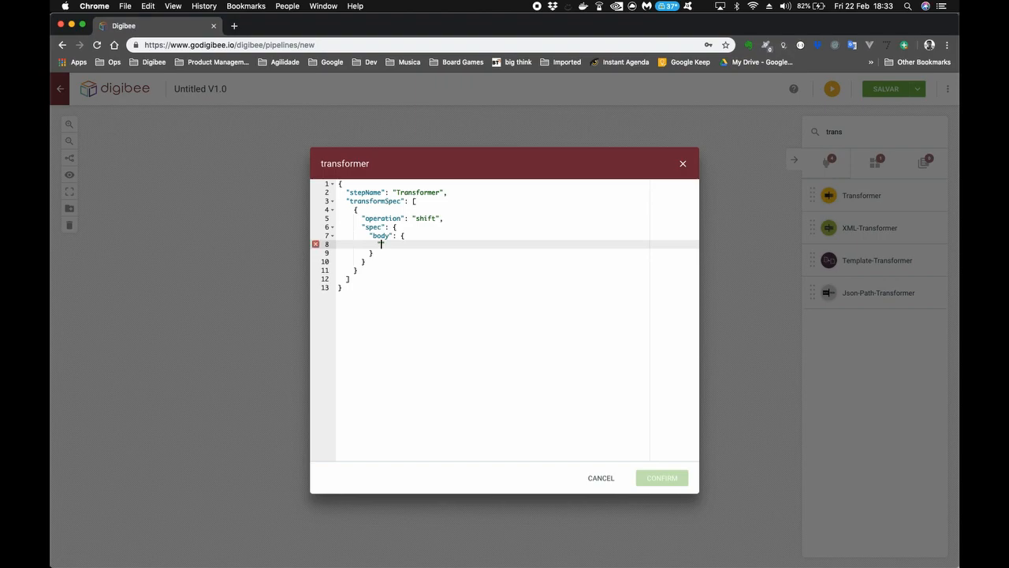
text(logradouro")
key(BackSpace)
text(: ")
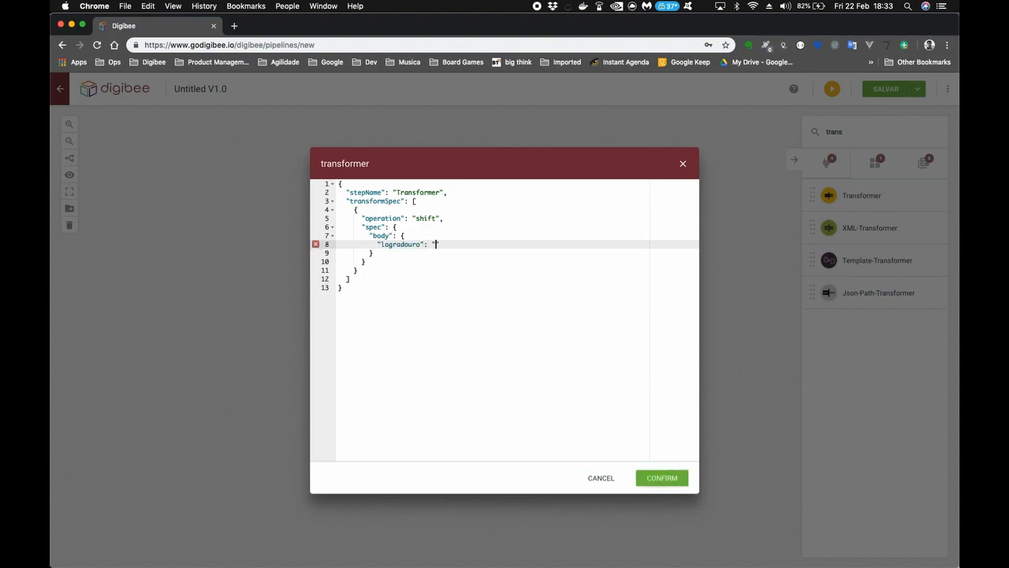
text(rua",)
key(Return)
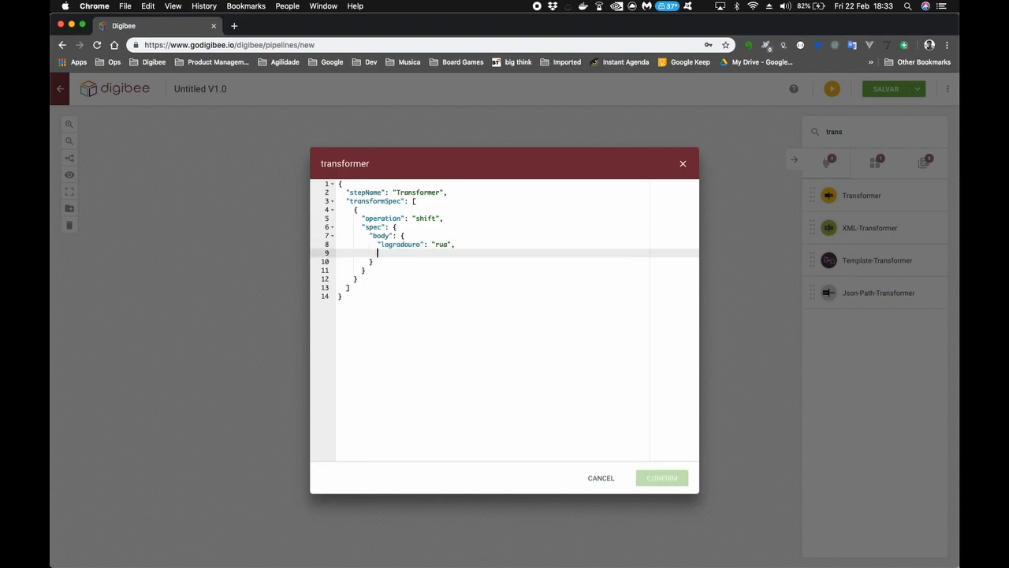
Add the mapping "localidade": "cidade" to the Transformer's body spec and confirm the configuration
text("localidade": "cudade)
key(BackSpace)
key(BackSpace)
key(BackSpace)
key(BackSpace)
key(BackSpace)
text(idade")
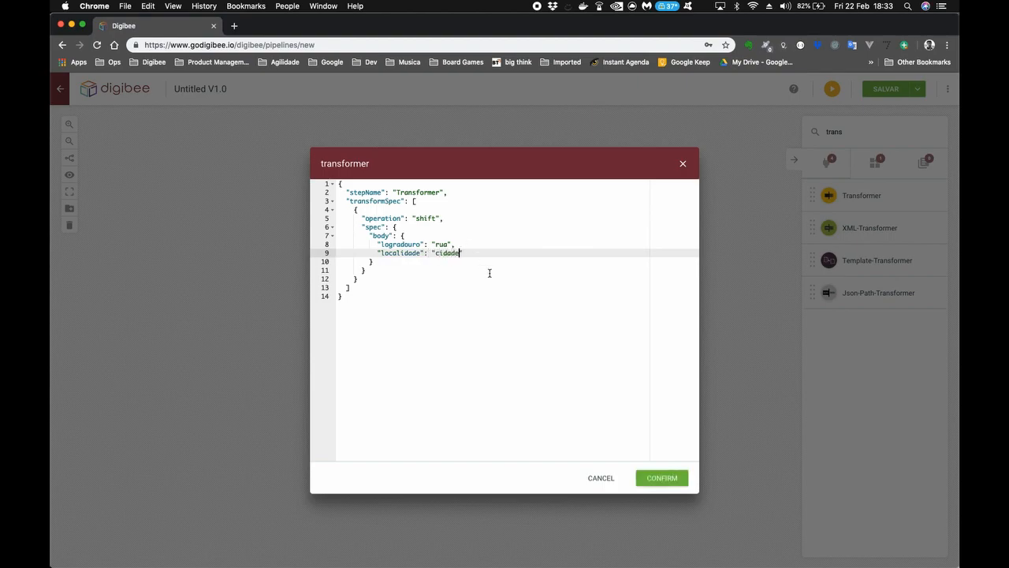
click(649, 477)
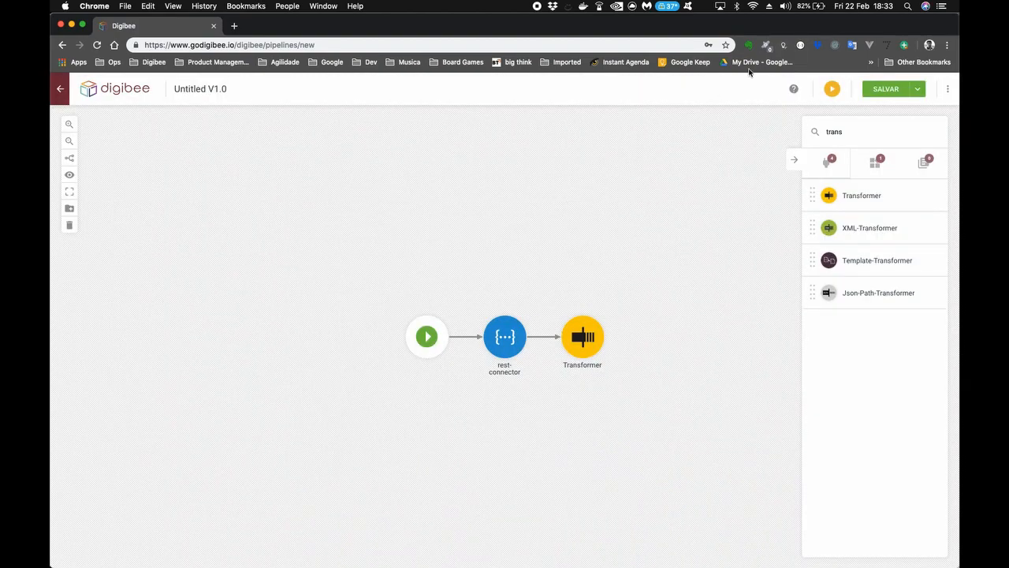
Run the pipeline test with the Transformer included, using the existing "cep" input
click(830, 92)
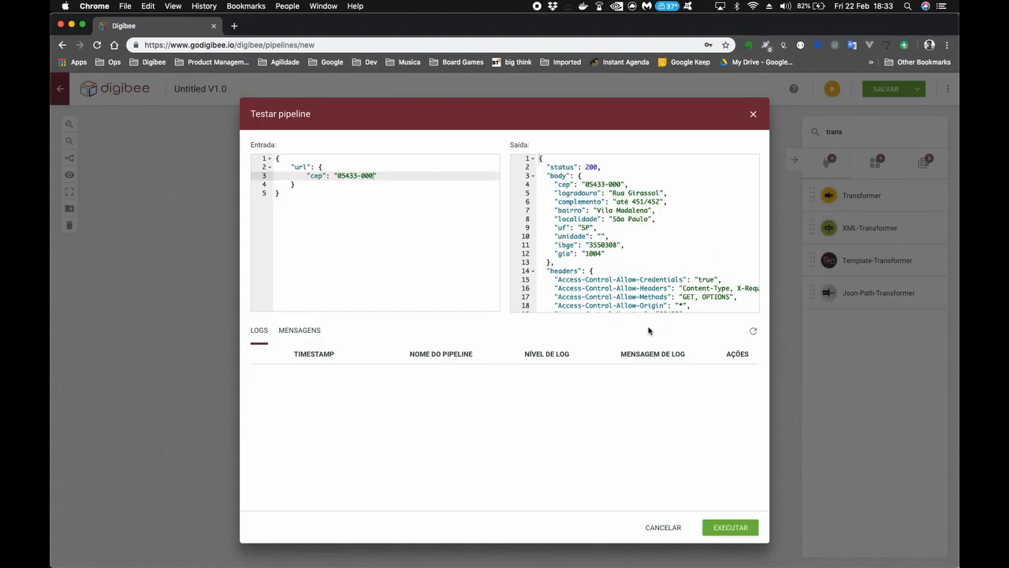
click(717, 528)
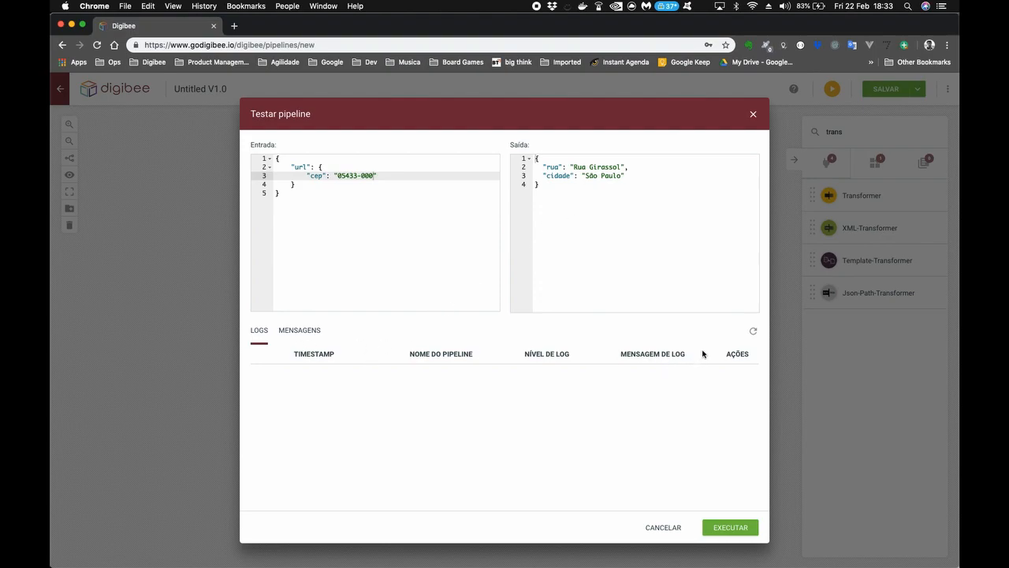
Refresh the test run's logs and examine the pipeline's log messages down to the last entry
click(754, 334)
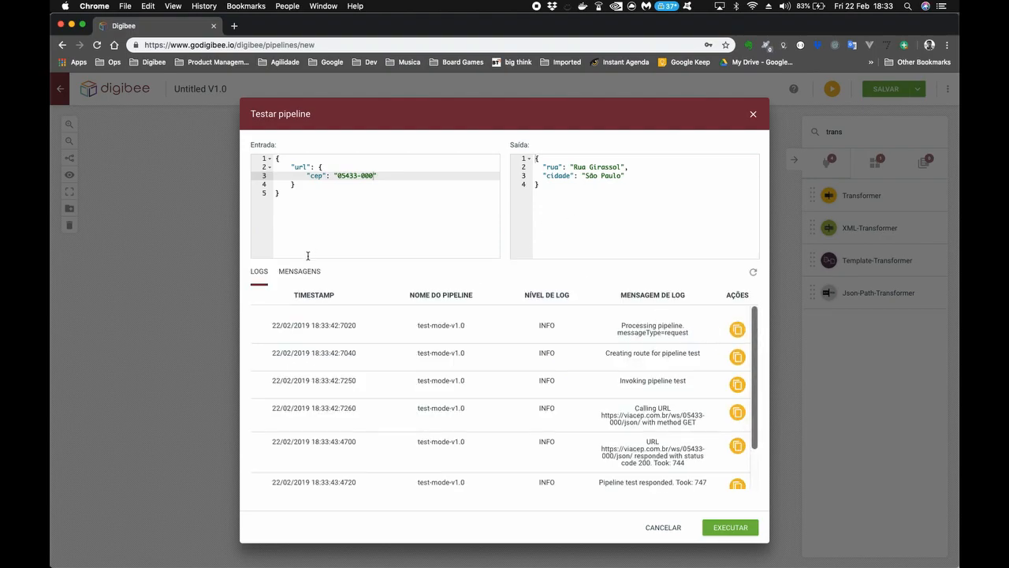
drag(302, 273, 261, 302)
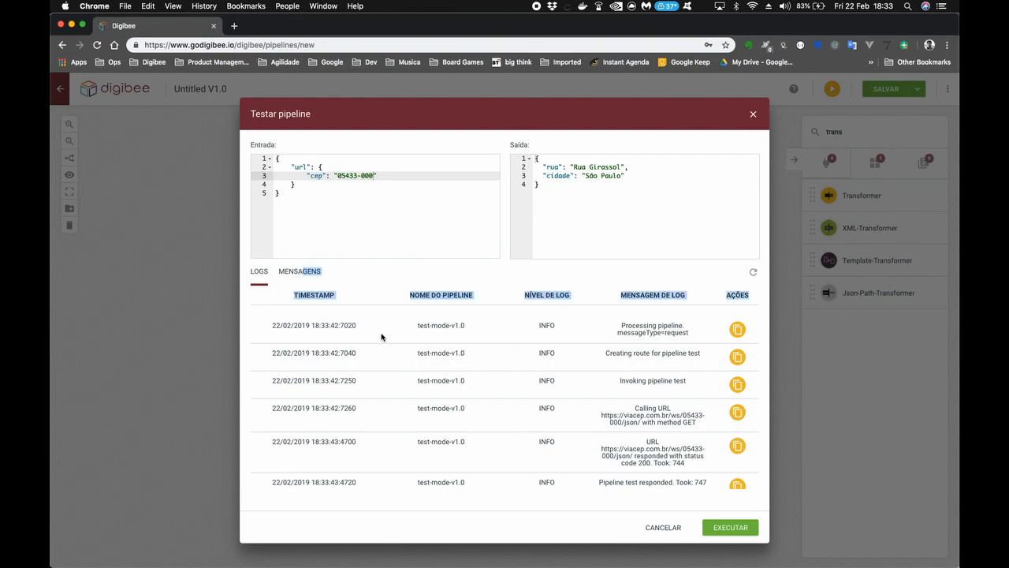
click(422, 335)
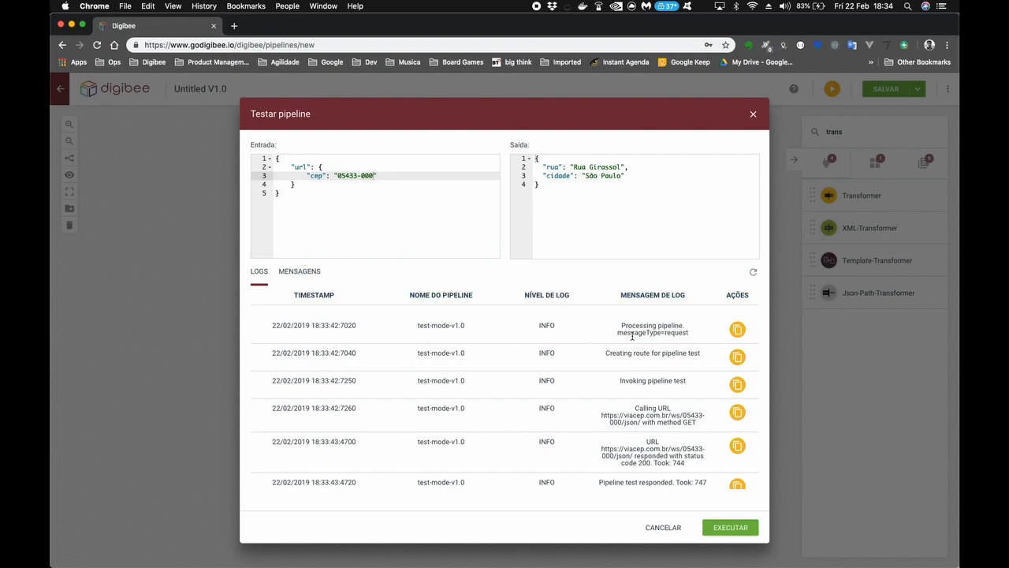
scroll(626, 433, down, 1)
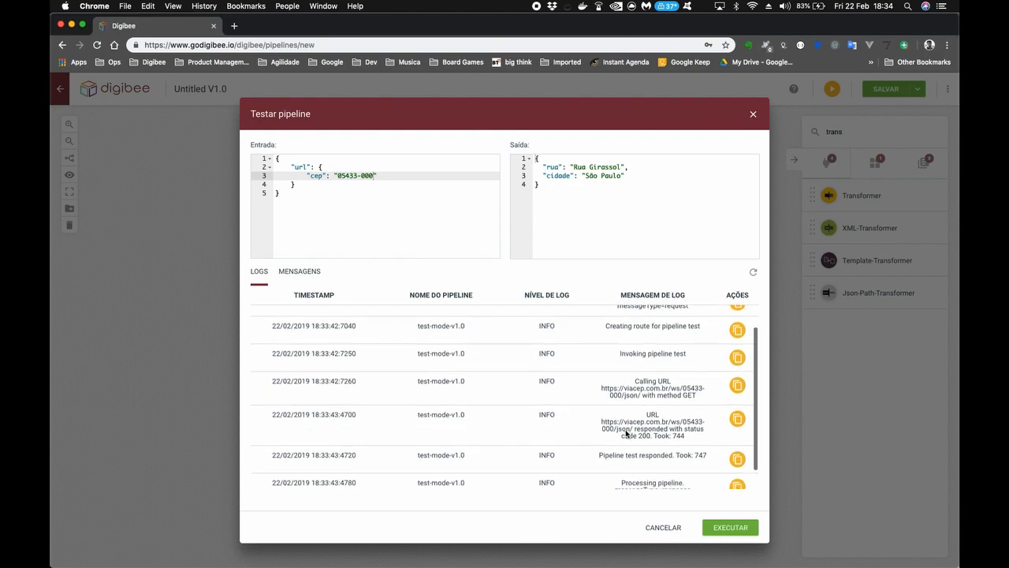
scroll(629, 372, down, 1)
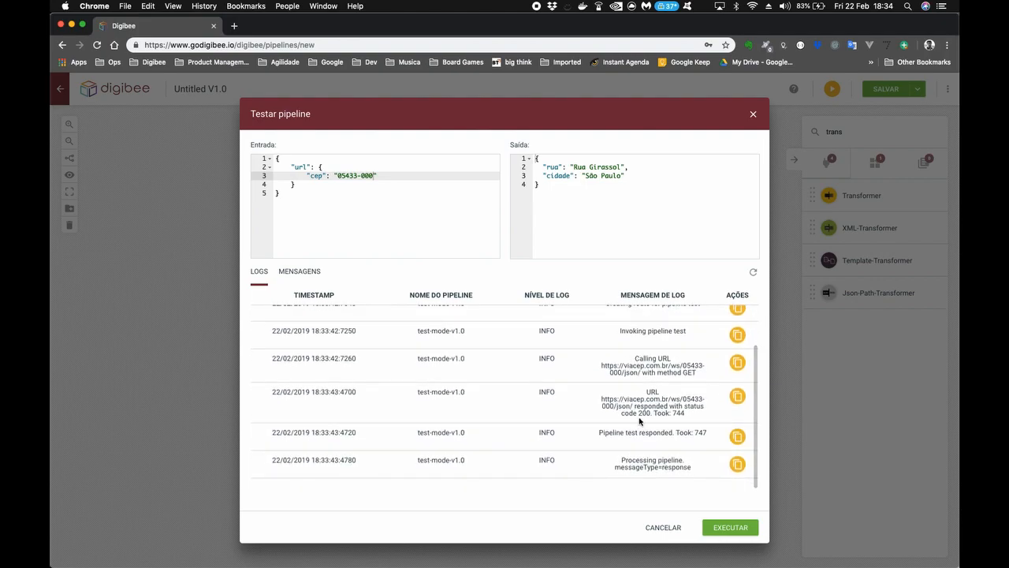
Examine the input and output messages of each pipeline step, including the rest-connector and Transformer, and close the pipeline test
click(296, 271)
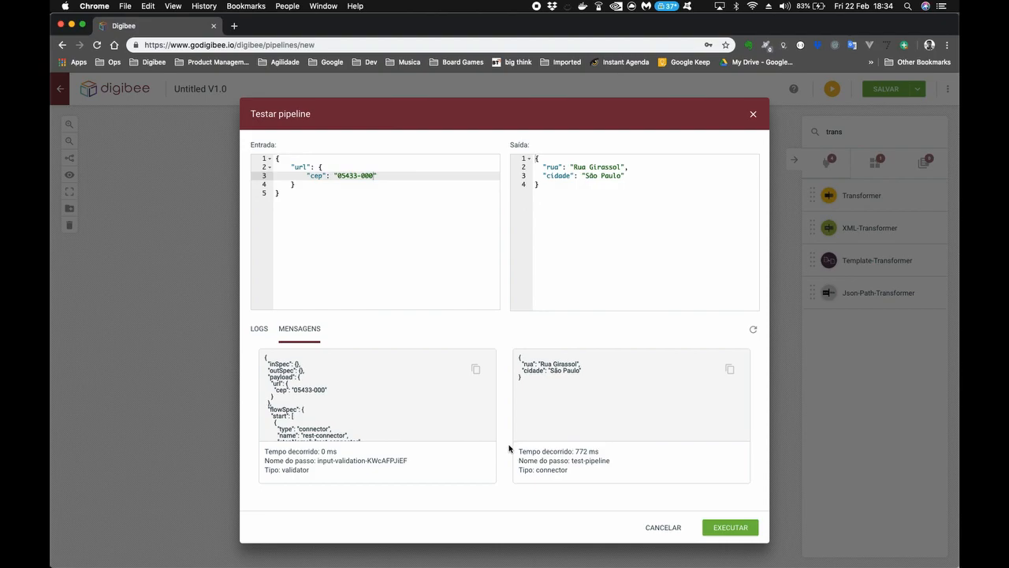
scroll(509, 449, right, 5)
scroll(508, 449, right, 10)
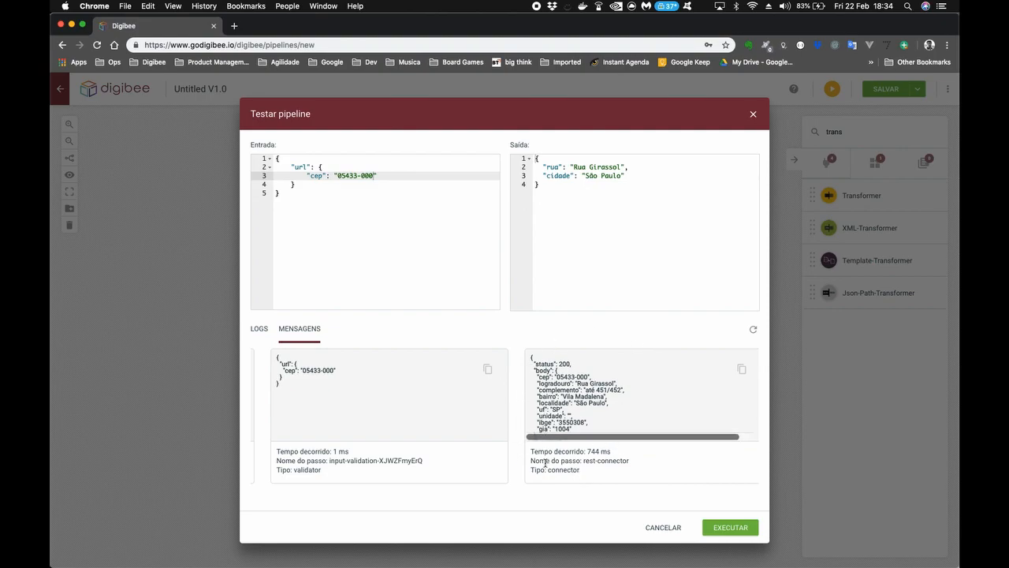
scroll(554, 450, right, 5)
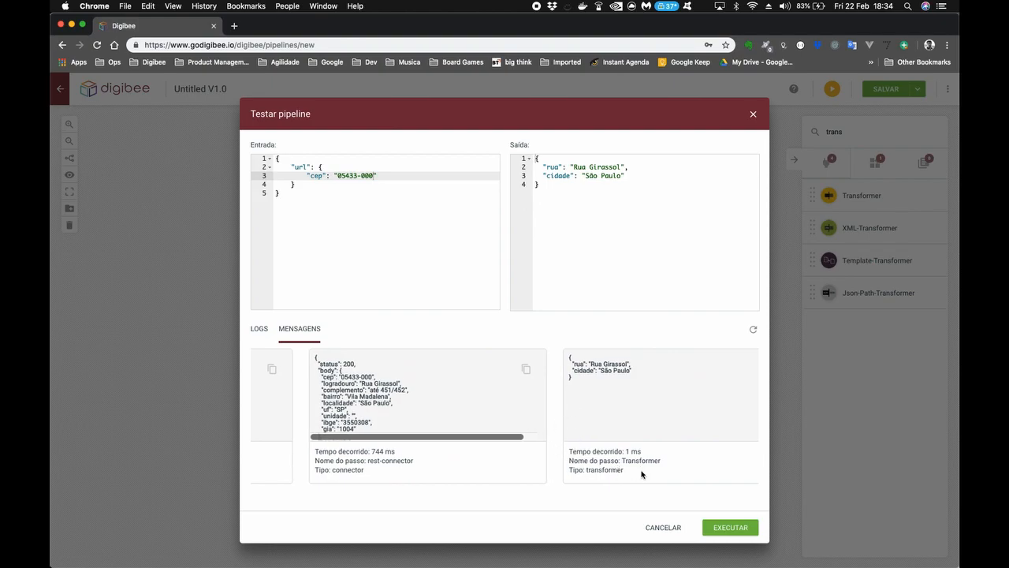
drag(624, 471, 574, 471)
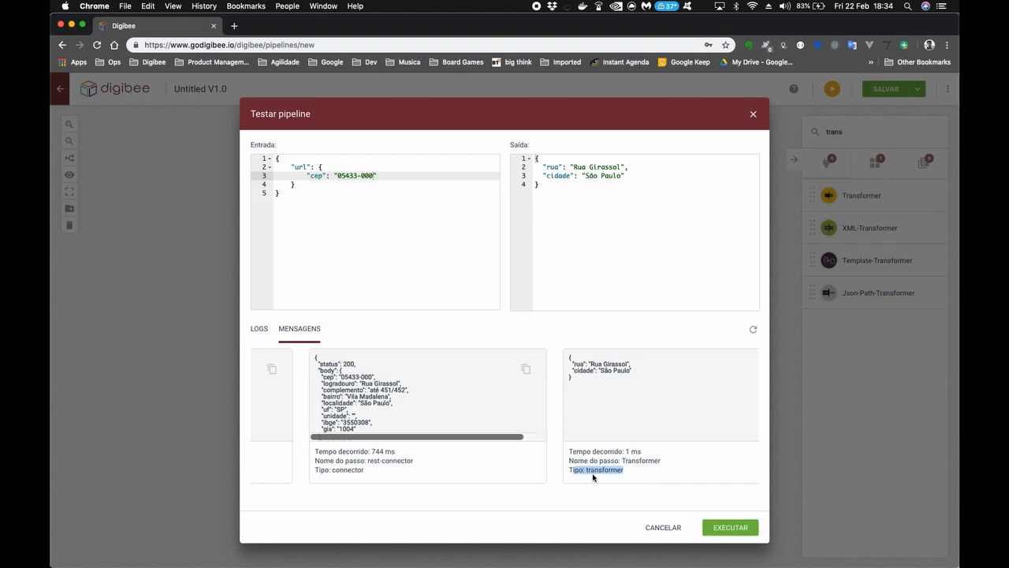
click(573, 368)
scroll(646, 461, right, 3)
scroll(646, 461, right, 3)
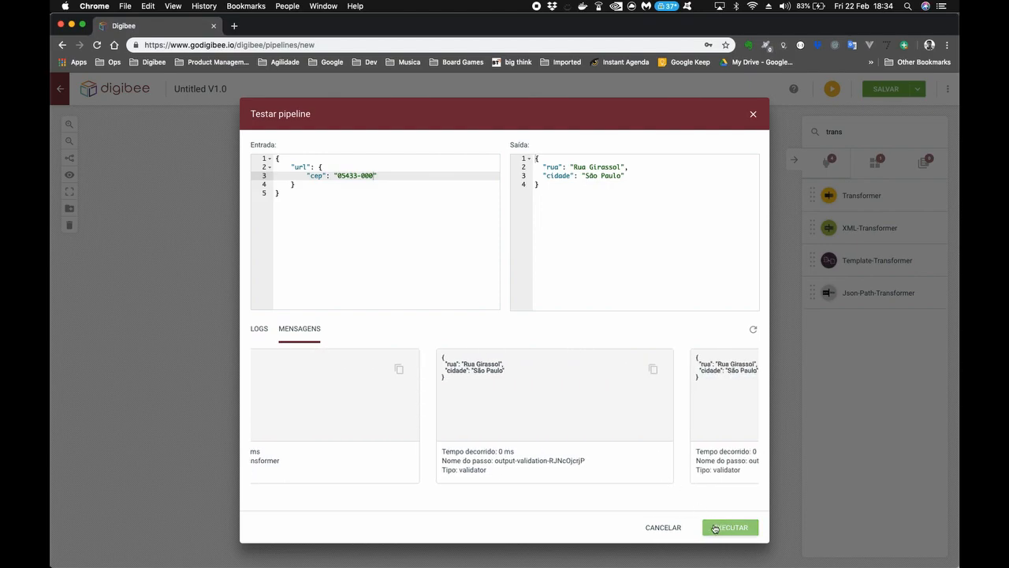
click(678, 529)
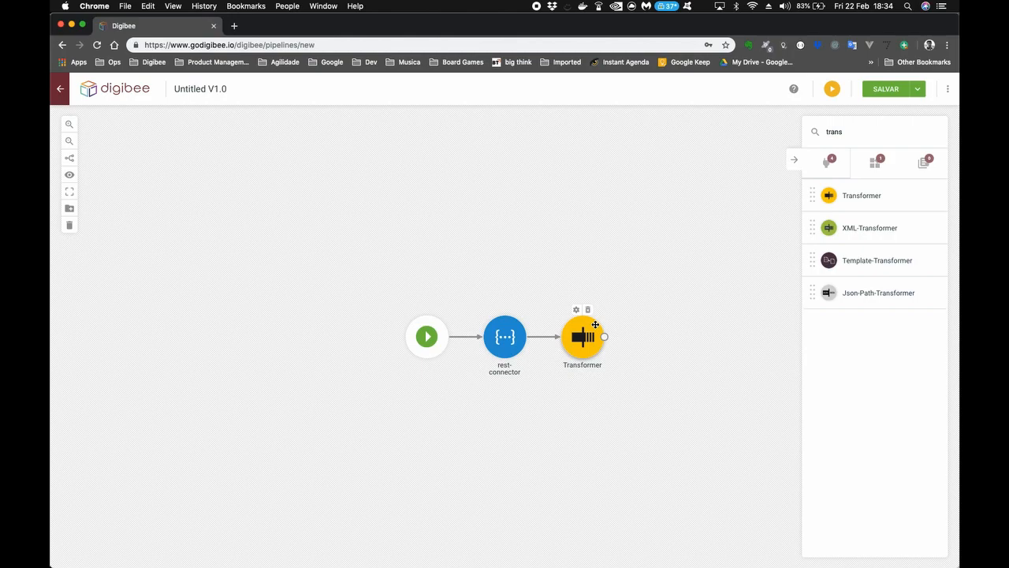
Add a Choice component, connect the Transformer's output to it, and auto-arrange the pipeline nodes
double_click(836, 132)
text(choice)
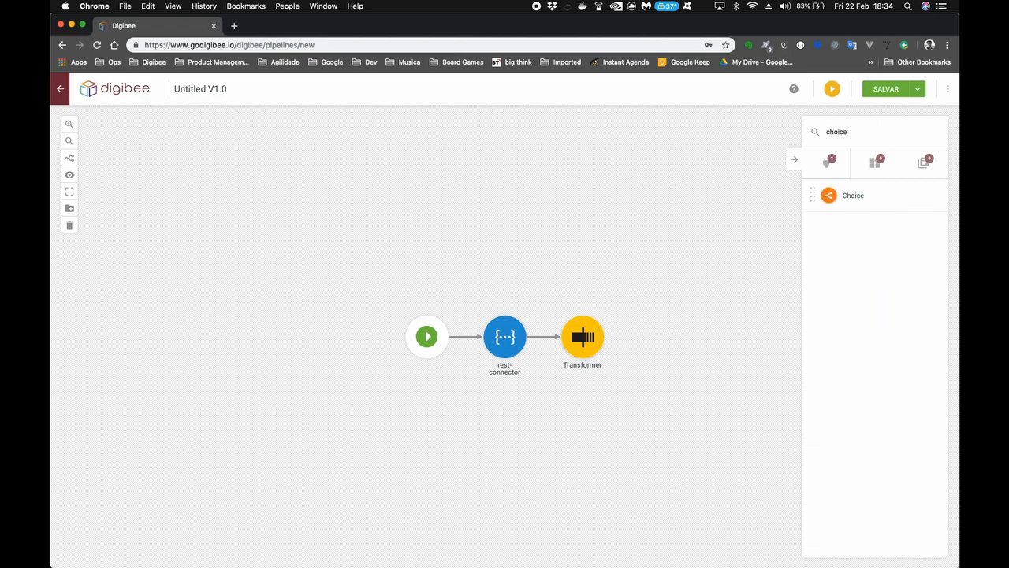
drag(830, 195, 655, 293)
drag(604, 337, 642, 316)
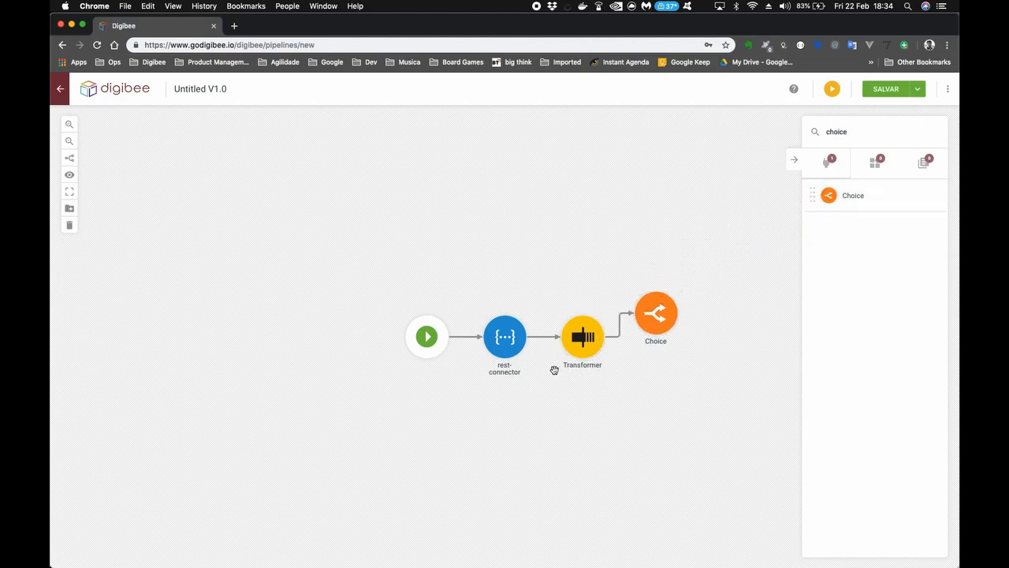
click(70, 161)
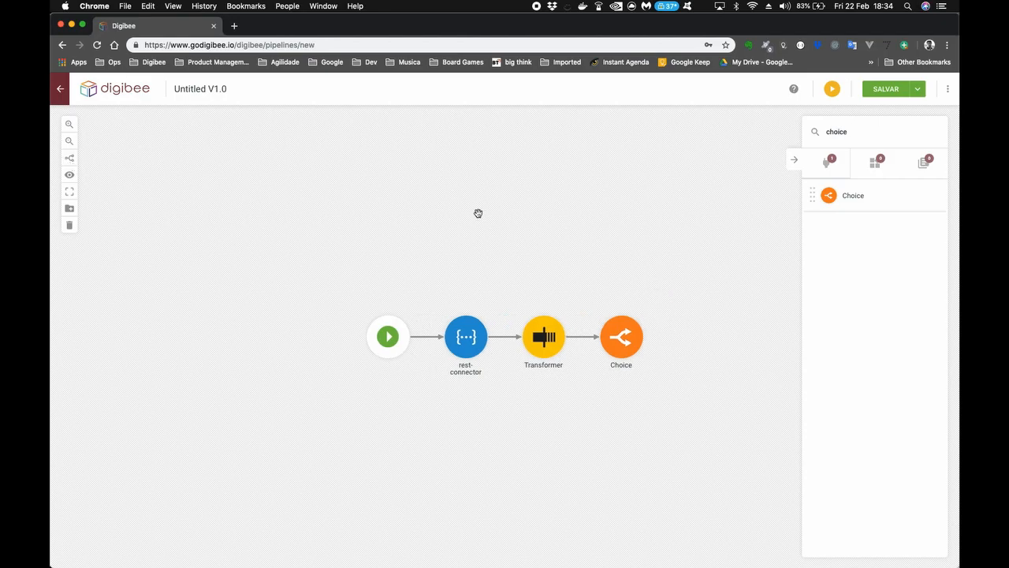
Add two more Transformer components after the Choice, one above and one below its output
double_click(828, 133)
text(transf)
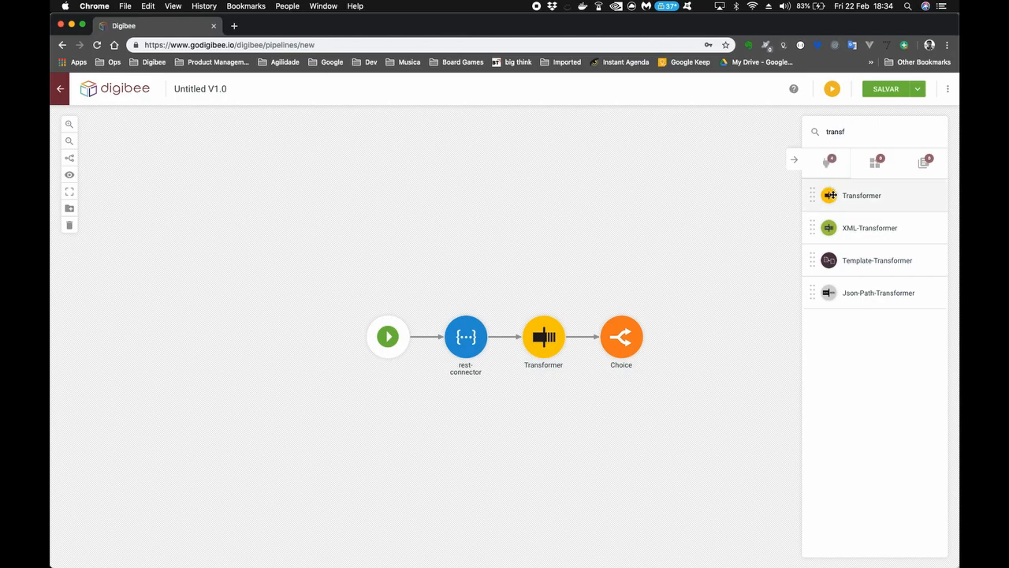
drag(830, 195, 691, 272)
drag(828, 194, 719, 368)
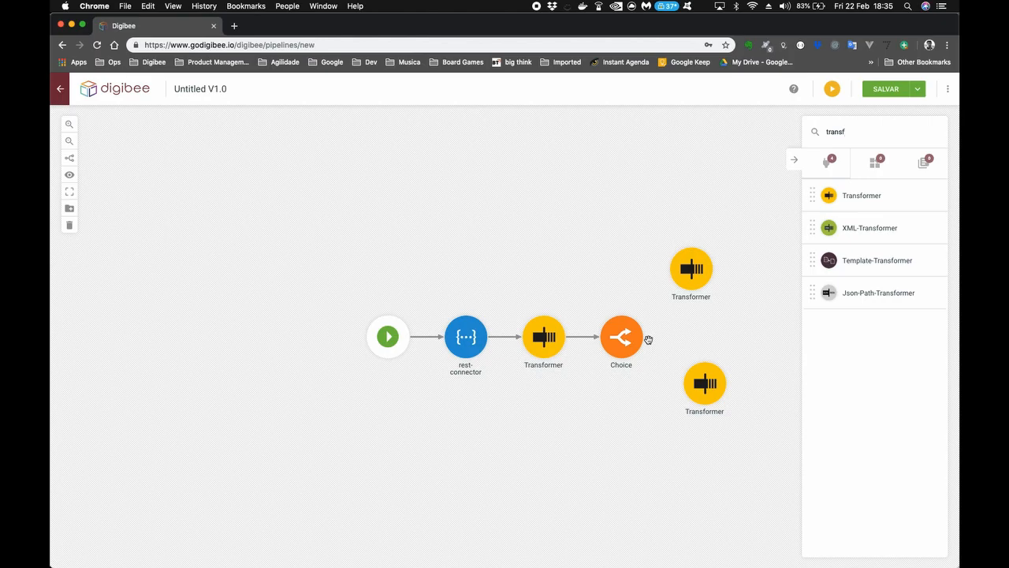
Connect the Choice to the upper new Transformer with an otherwise path named "Nao eh Sao Paulo"
mouse_move(636, 336)
drag(644, 336, 677, 276)
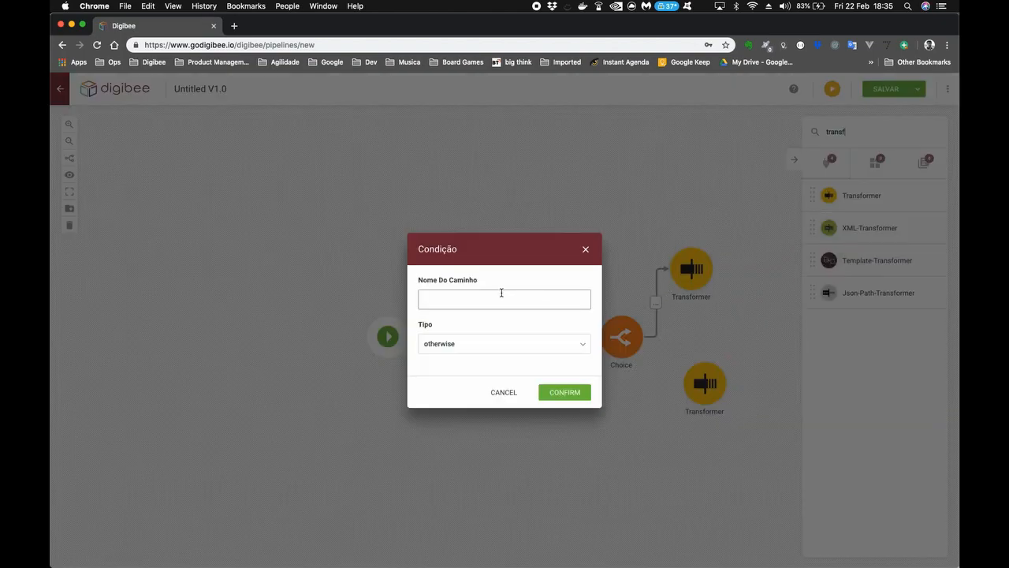
click(501, 292)
text(Nao eh Sao Paulo)
click(547, 390)
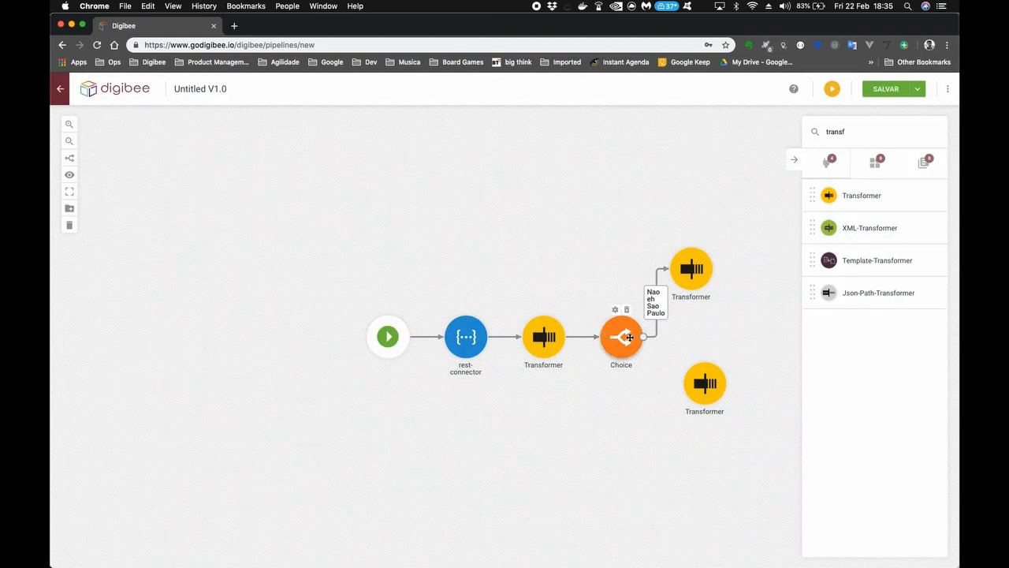
Connect the Choice to the lower Transformer with a path named "Eh Sao Paulo", using type when and rule jsonPath
drag(644, 338, 704, 383)
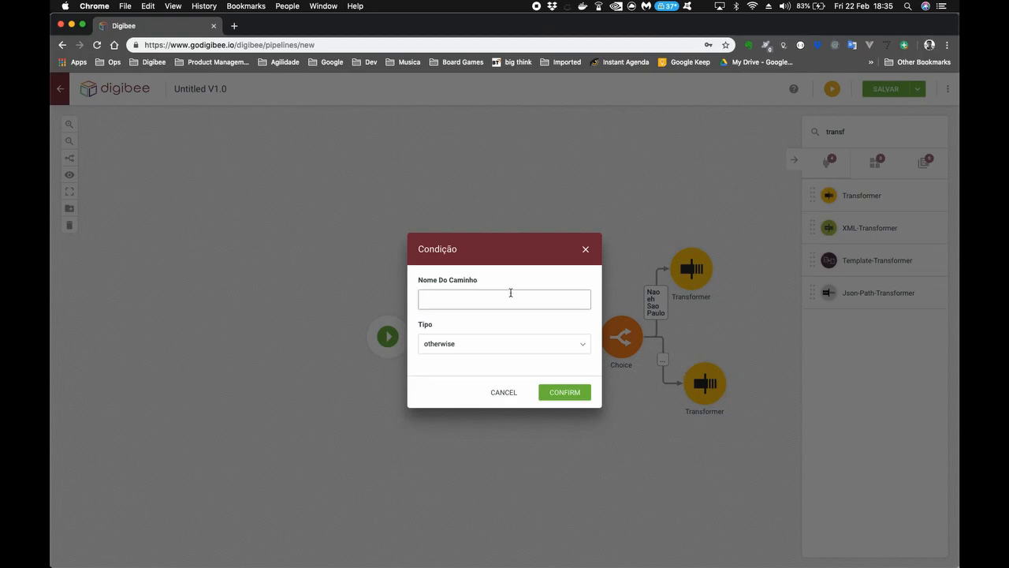
click(462, 291)
text(Eh Sao Paulo)
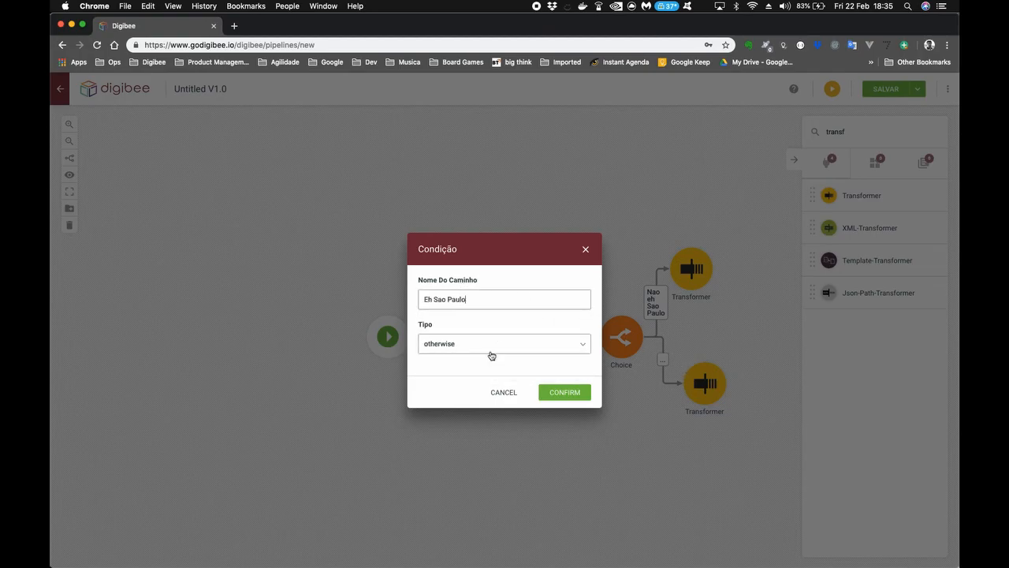
click(484, 352)
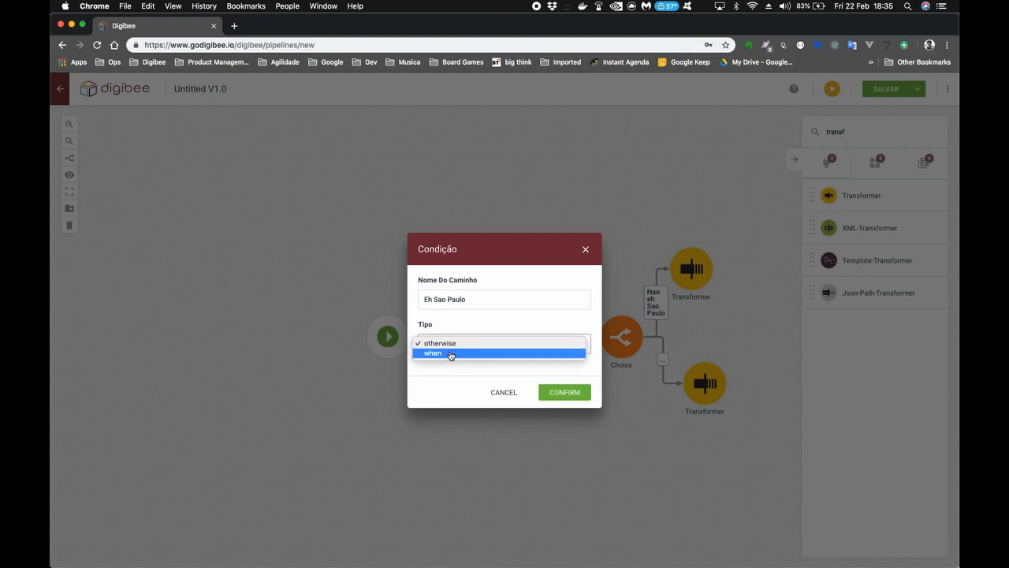
click(451, 355)
click(458, 346)
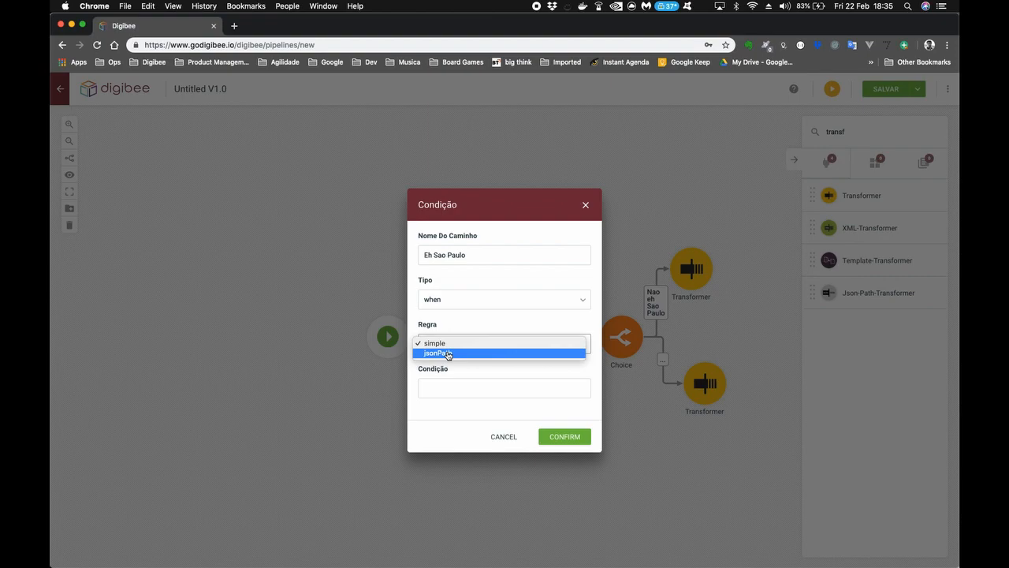
click(448, 353)
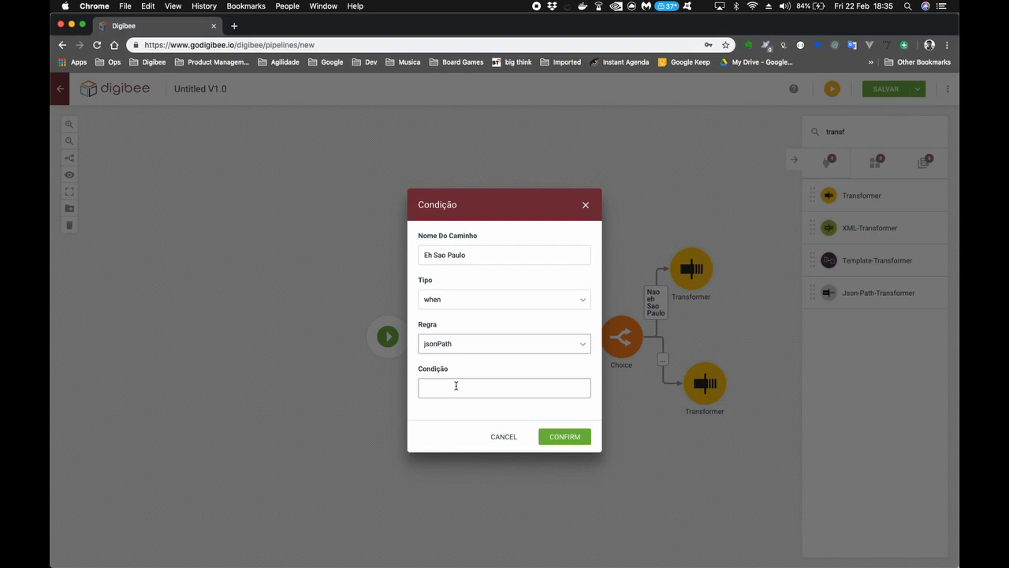
Copy the condition $.[?(@.cidade == 'São Paulo')] from the other open application into the "Eh Sao Paulo" path and confirm it
key(super+Tab)
click(318, 306)
key(super+a)
key(super+c)
key(super+Tab)
click(439, 387)
key(super+v)
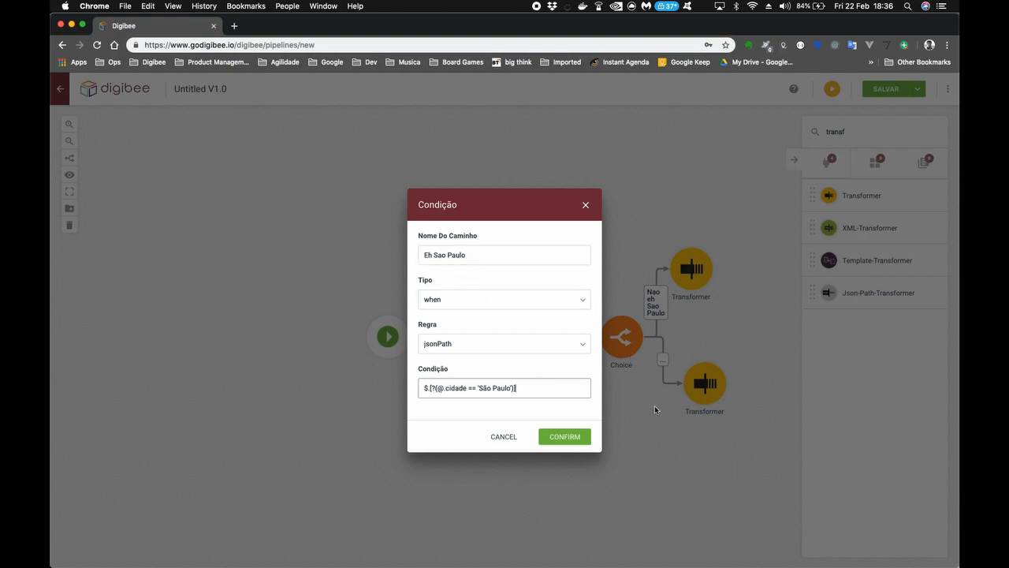
click(558, 442)
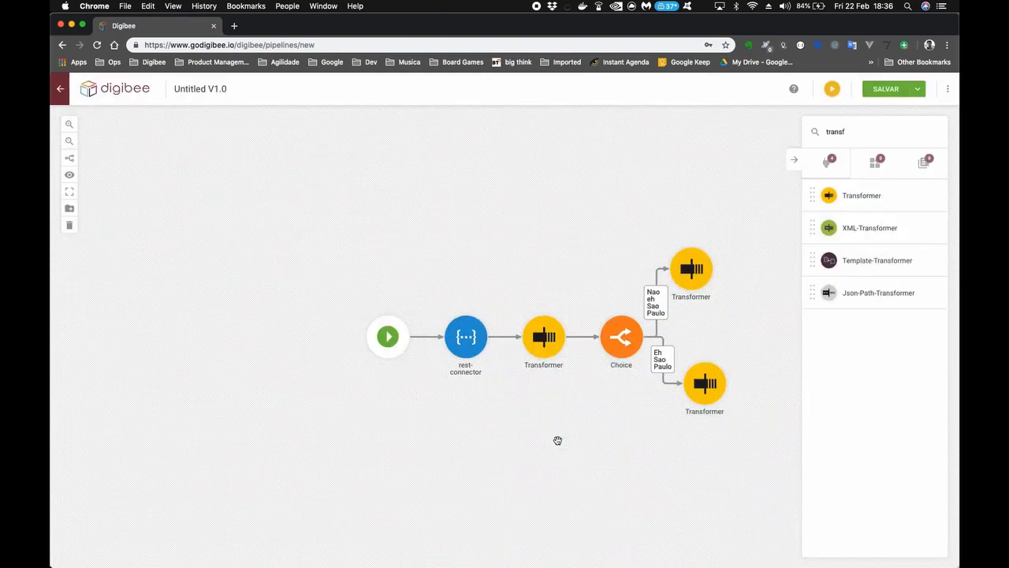
Change the operation of the Transformer on the "Nao eh Sao Paulo" path to "default"
mouse_move(692, 268)
double_click(692, 268)
click(450, 219)
key(Left)
key(shift+Left)
key(shift+Left)
key(shift+Left)
key(shift+Left)
key(shift+Left)
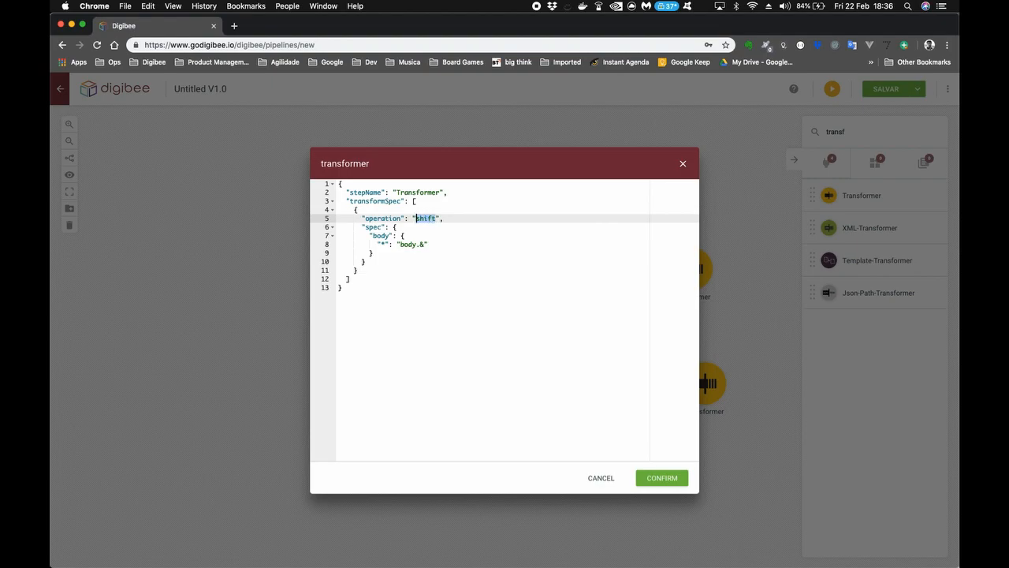
text(default)
Replace the body block in this Transformer's spec with "message": "Nao eh Sao Paulo" and confirm the configuration
key(Down)
key(Down)
key(Home)
key(shift+Down)
key(shift+Down)
key(shift+Down)
key(BackSpace)
key(Home)
key(Return)
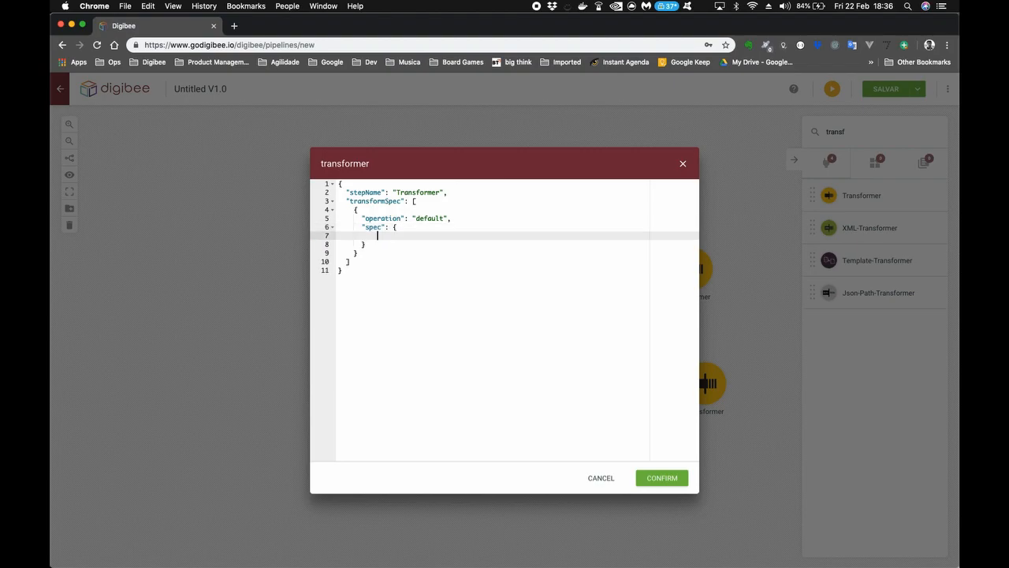
text("message")
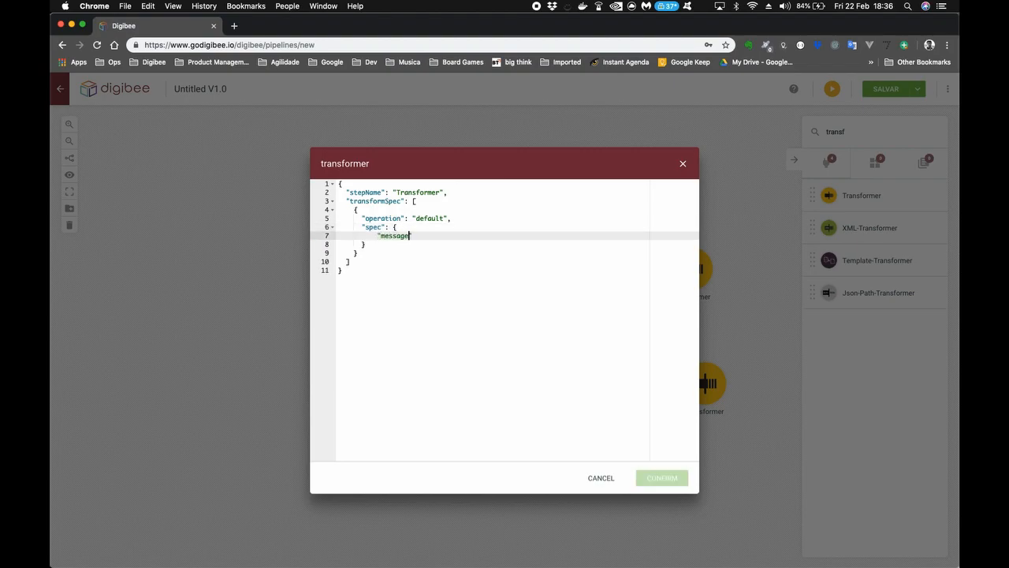
text(: ")
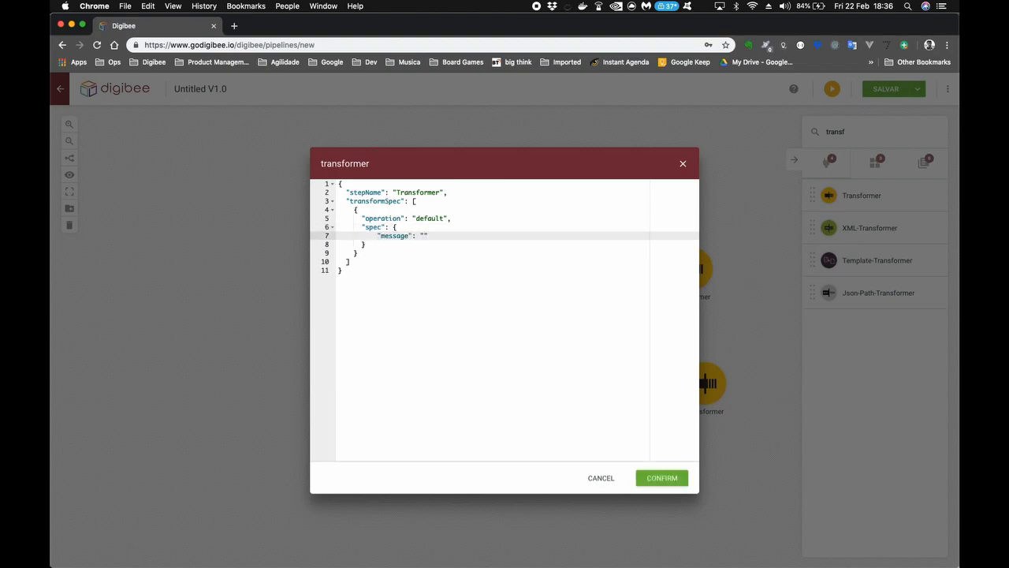
text(Nao eh Sao Paulo)
click(654, 475)
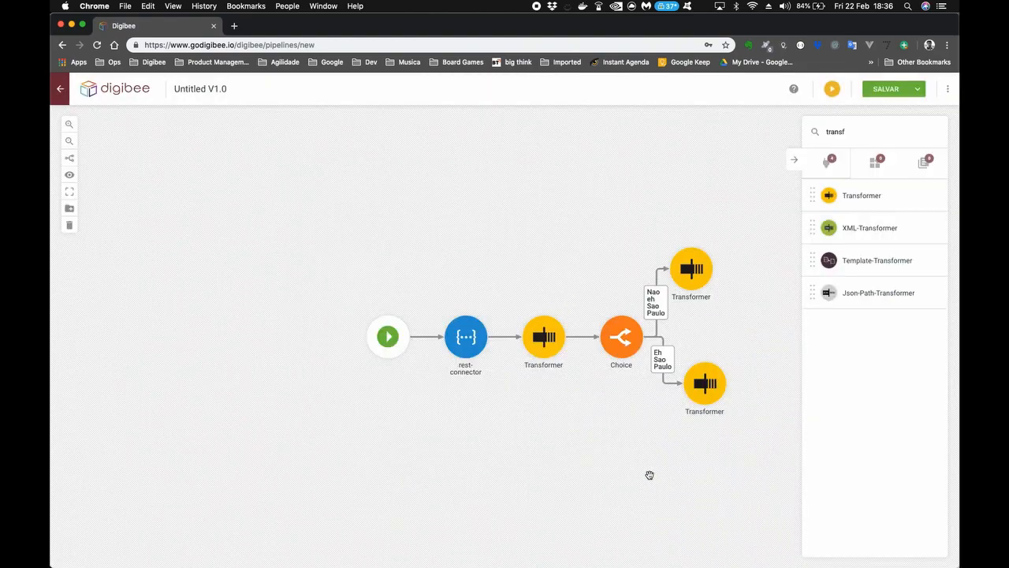
Change the operation of the Transformer on the "Eh Sao Paulo" path to "default"
drag(699, 376, 700, 375)
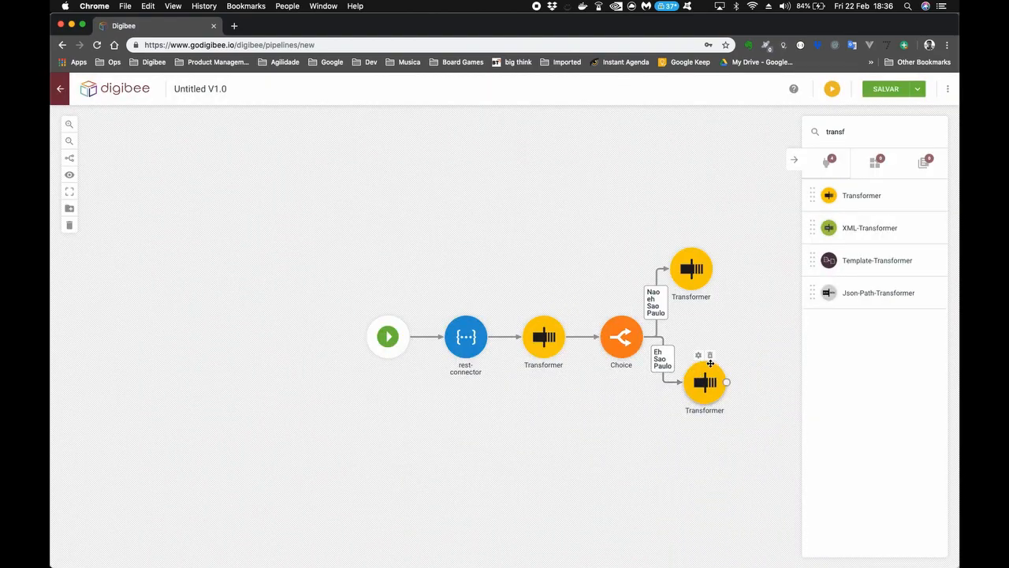
double_click(704, 376)
click(401, 218)
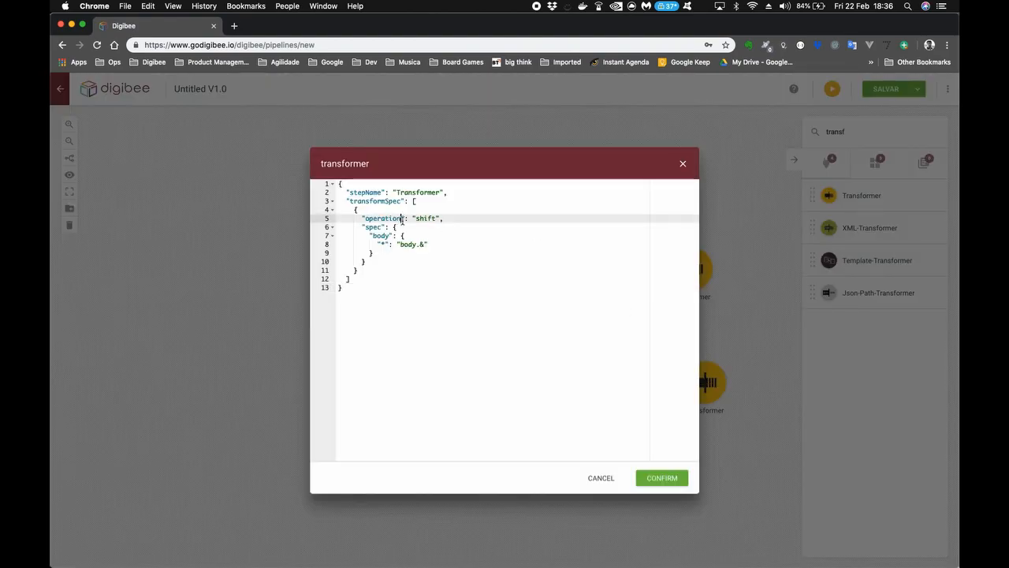
double_click(424, 218)
text(def)
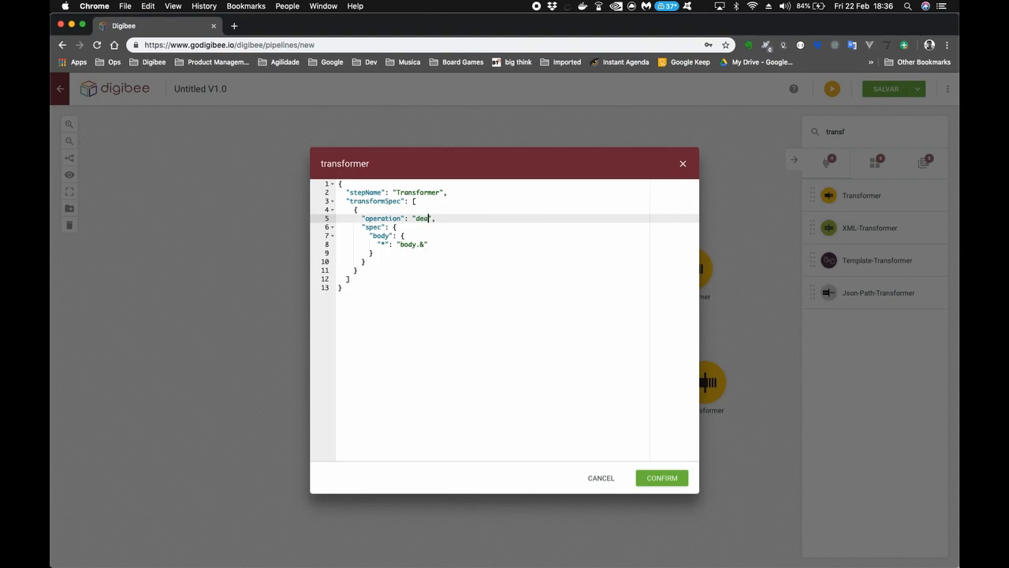
text(ault)
Delete the whole body block from the spec of the Transformer on the "Eh Sao Paulo" path
key(Down)
key(Down)
key(super+Left)
key(super+Left)
key(shift+Down)
key(shift+Down)
key(shift+Down)
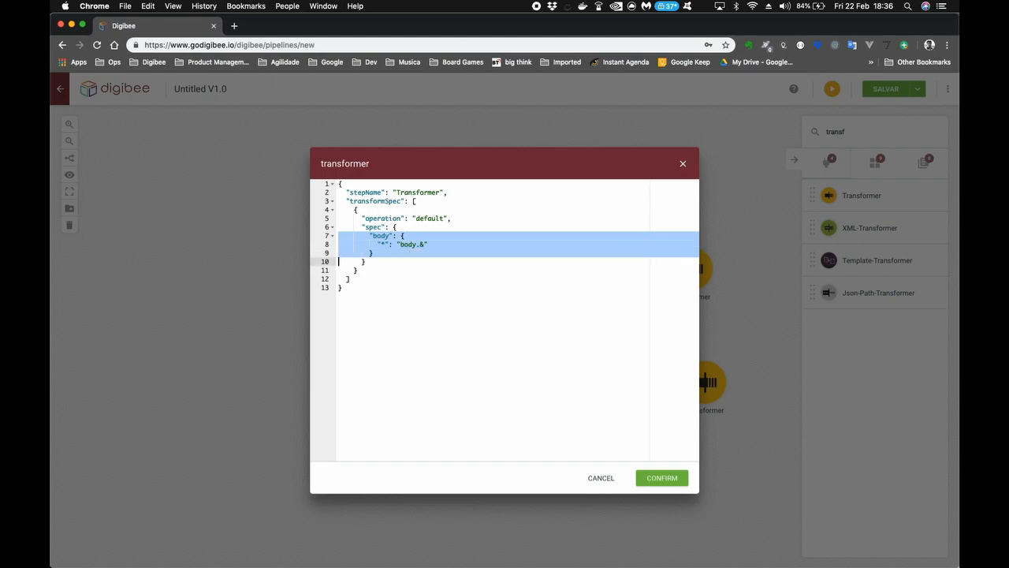
key(BackSpace)
Add "message": "Eh Sao Paulo" on a new line inside the emptied spec and confirm the Transformer configuration
key(Up)
key(super+Right)
key(Return)
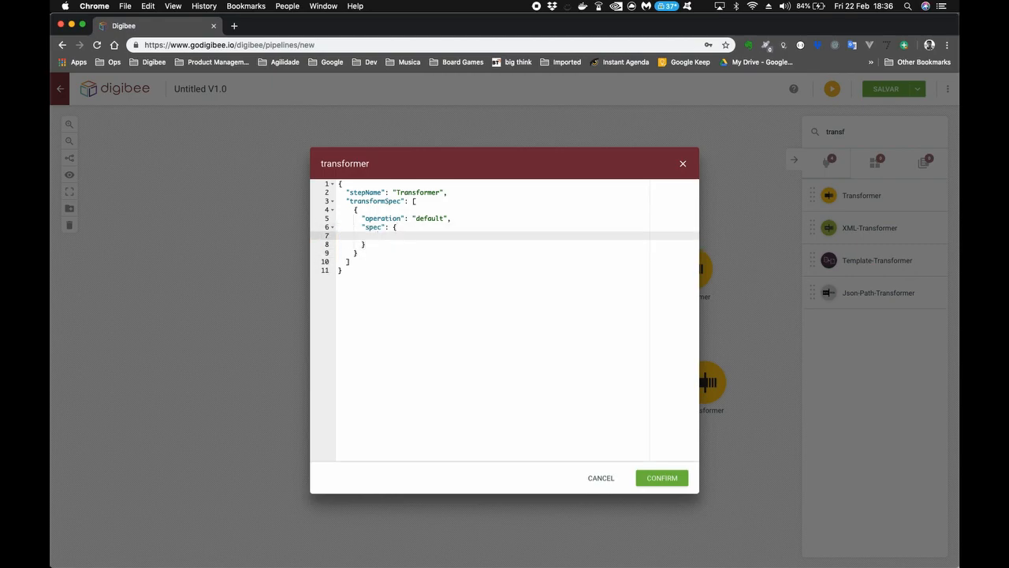
text(")
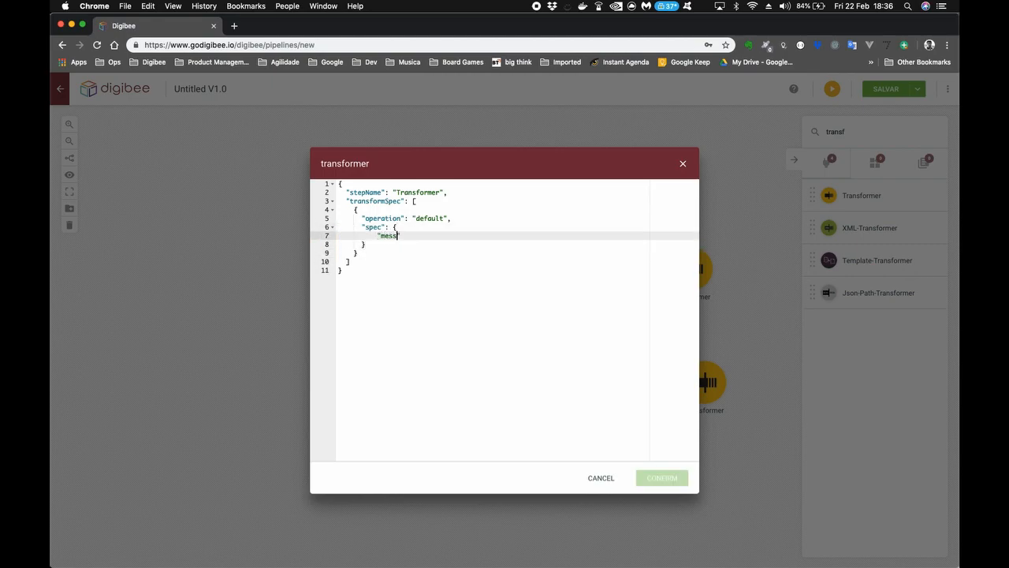
text(message": "Eh Sao Paulo)
click(660, 471)
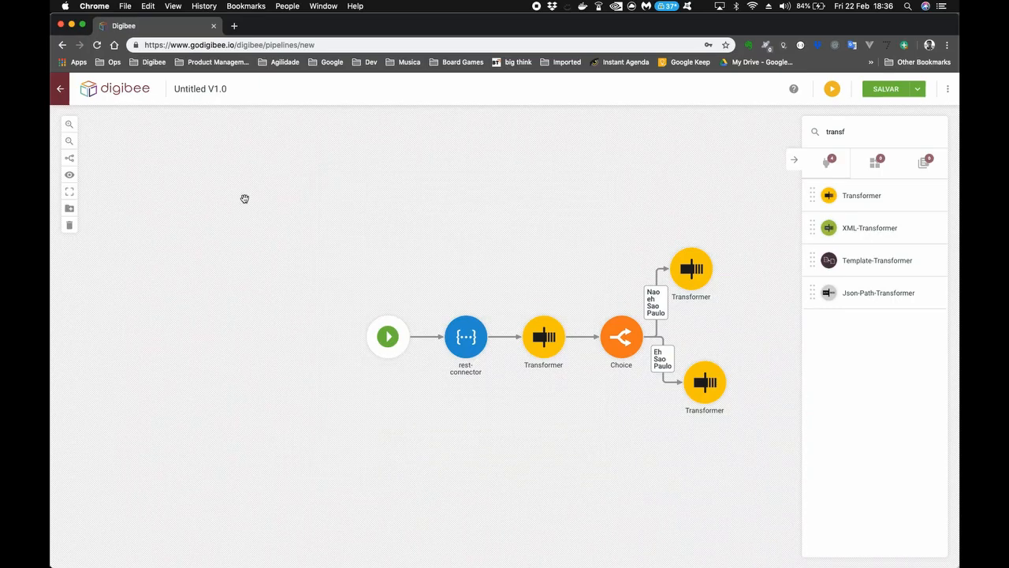
Auto-arrange the pipeline's components on the canvas and run a pipeline test with the cep 05433-000
click(69, 158)
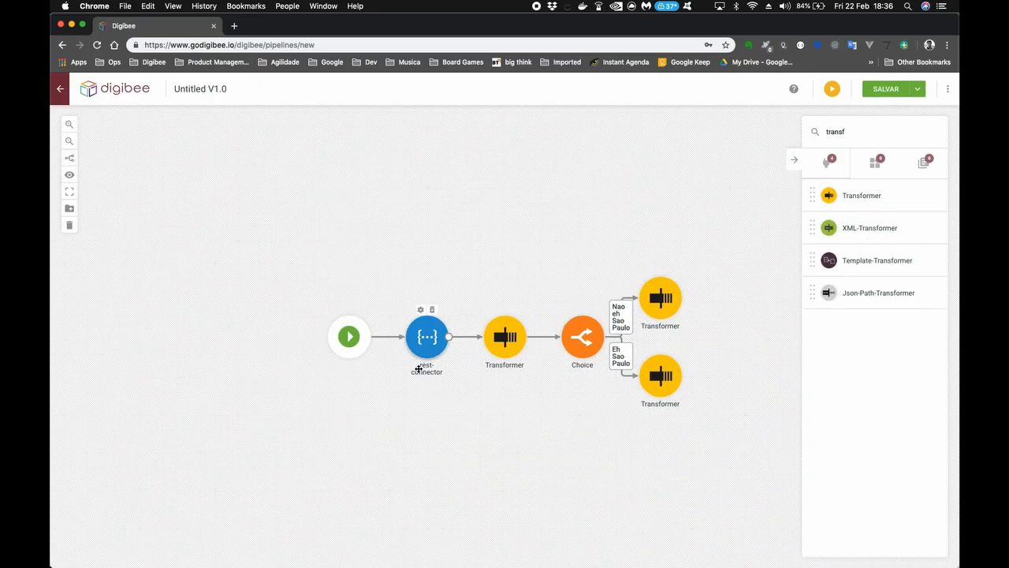
click(832, 88)
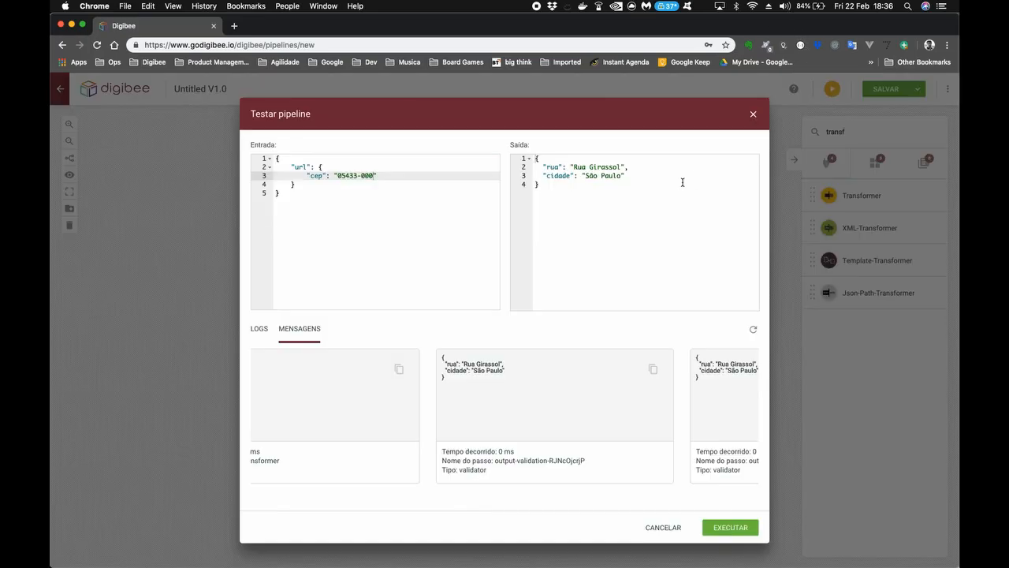
click(709, 529)
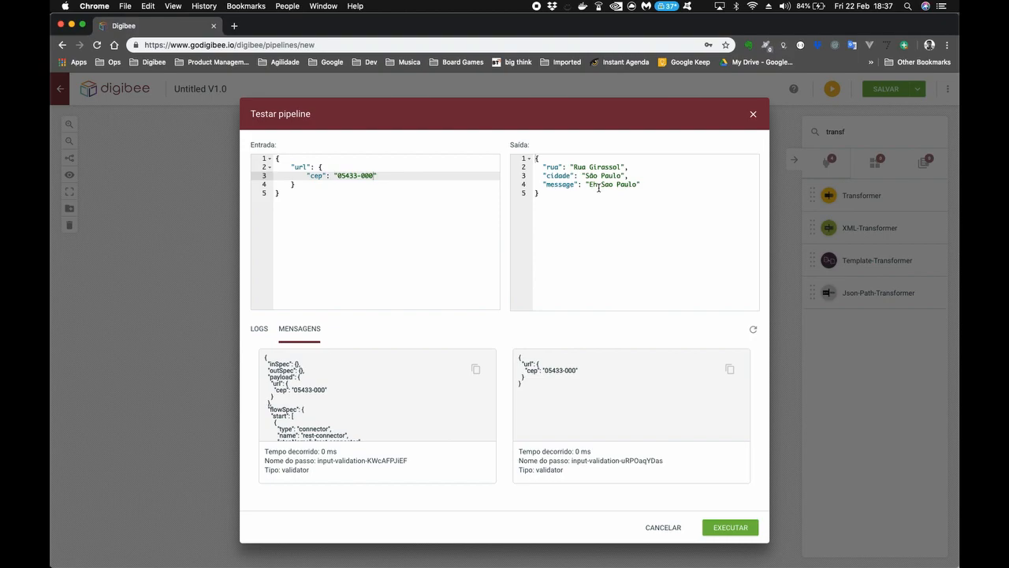
Change the test input's cep to 60135-272, execute the pipeline test and close the test dialog
double_click(353, 175)
text(60135)
double_click(365, 175)
text(272)
click(724, 529)
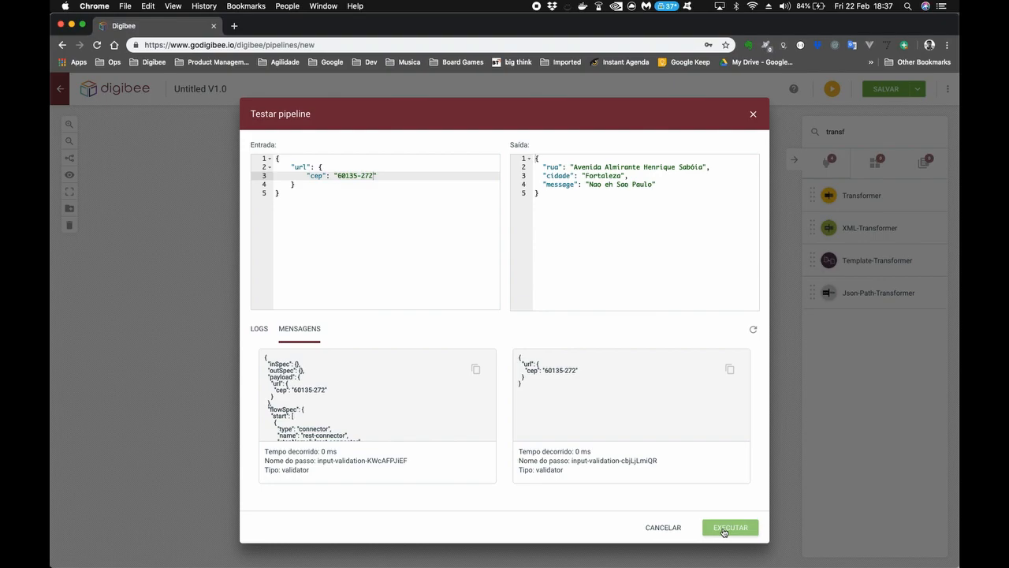
click(666, 528)
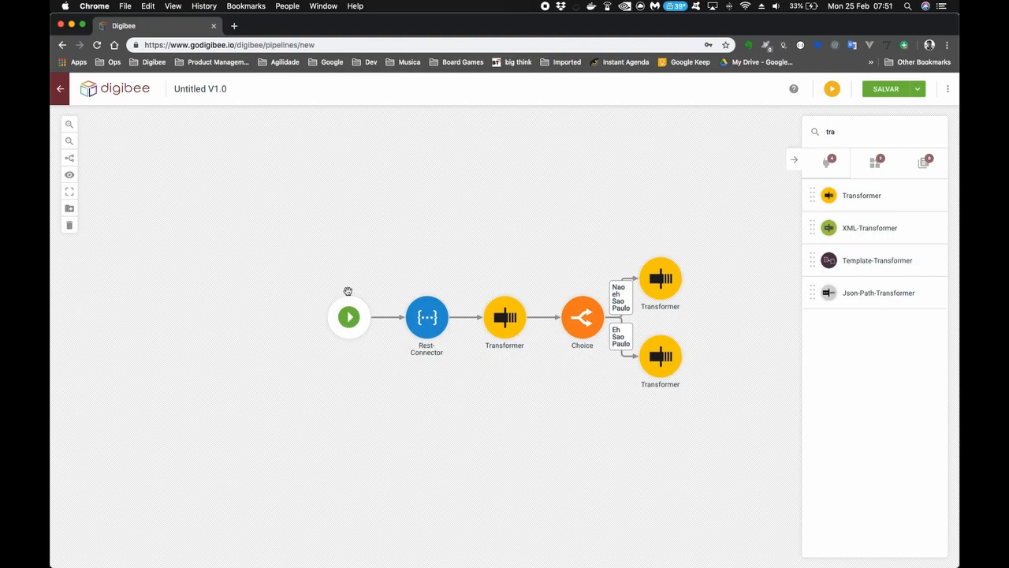
Set the pipeline's trigger at the start of the flow to rest and confirm it
mouse_move(348, 321)
click(349, 326)
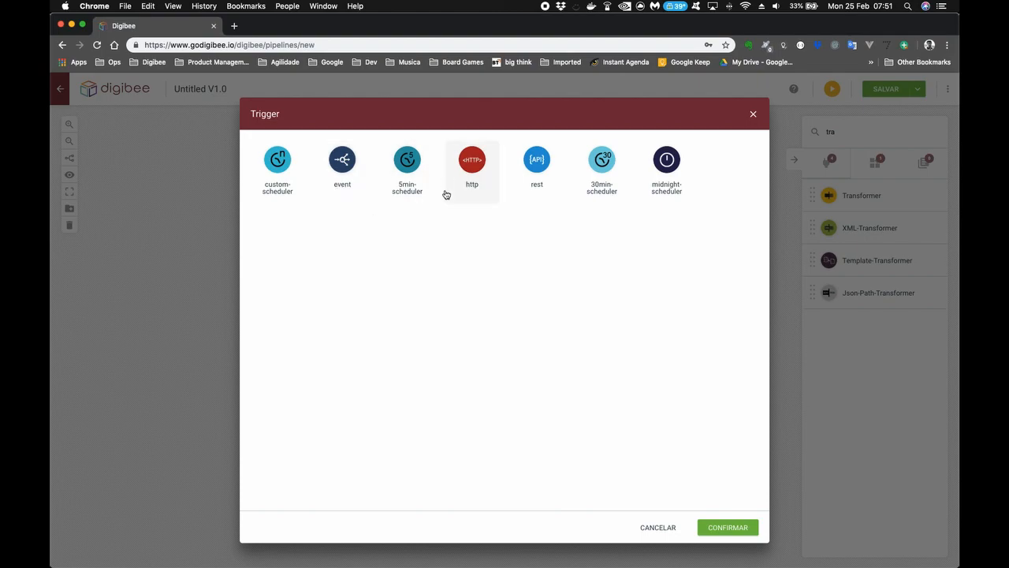
click(534, 168)
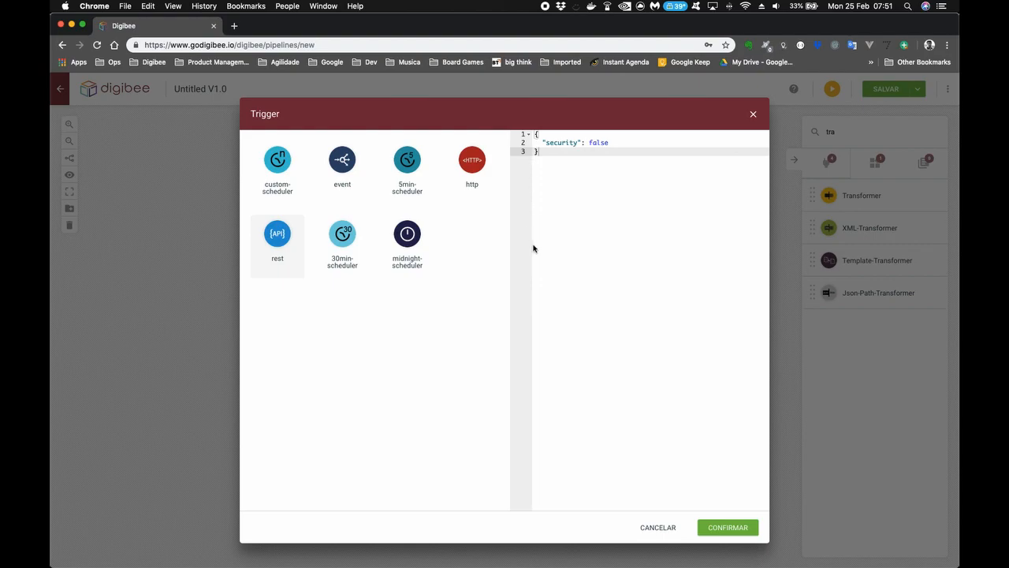
click(720, 526)
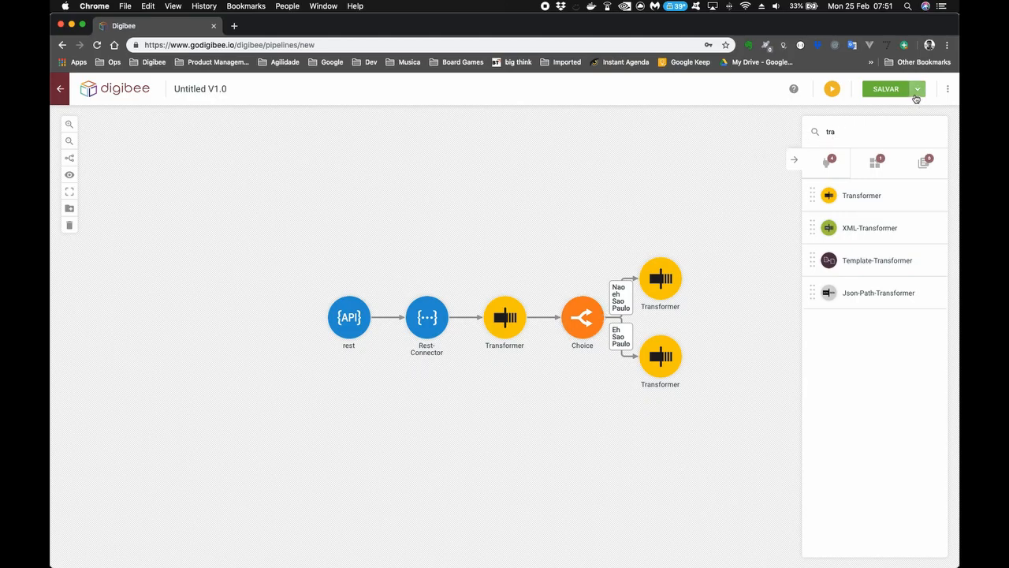
Save the flow as a pipeline named "getting-started-video" with the description "Getting Started Video"
click(916, 96)
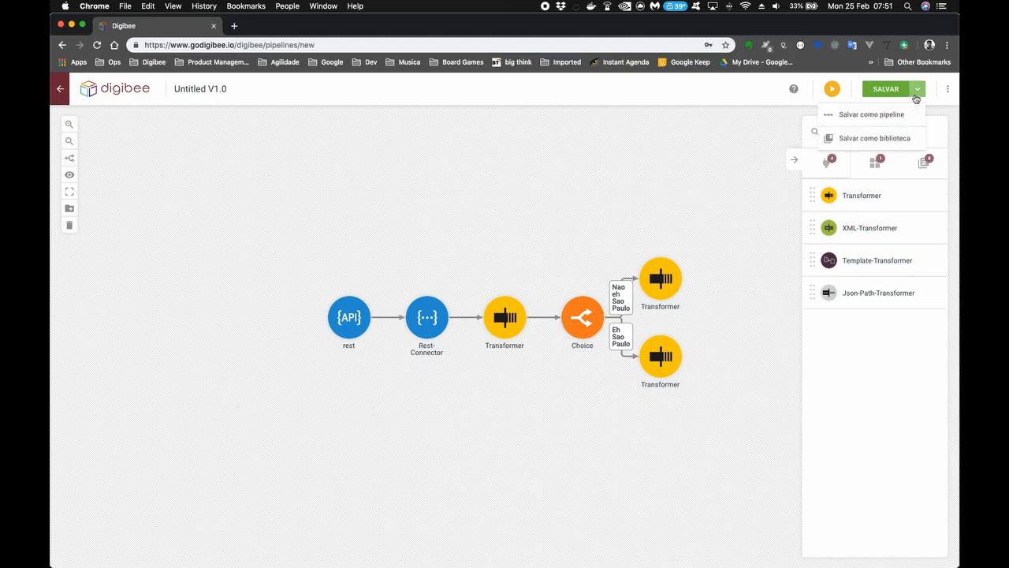
click(872, 115)
click(484, 297)
text(getting_)
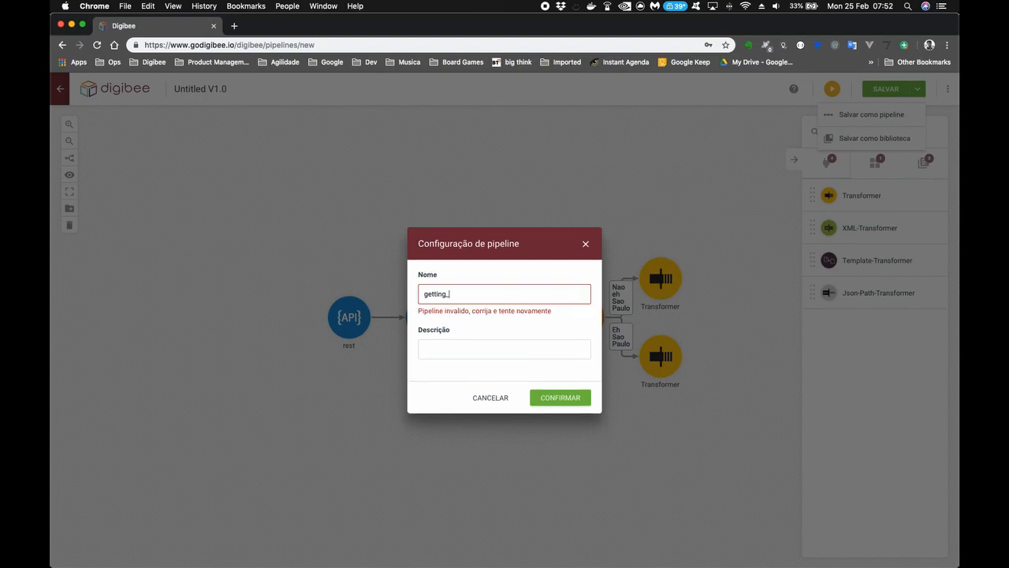
key(BackSpace)
text(-)
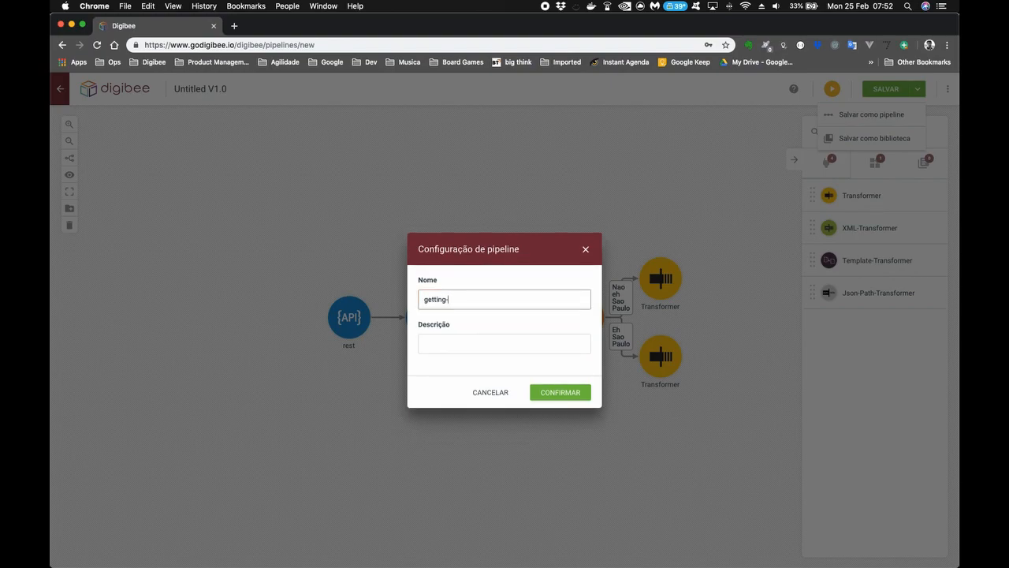
text(started-video)
key(Tab)
text(Gett)
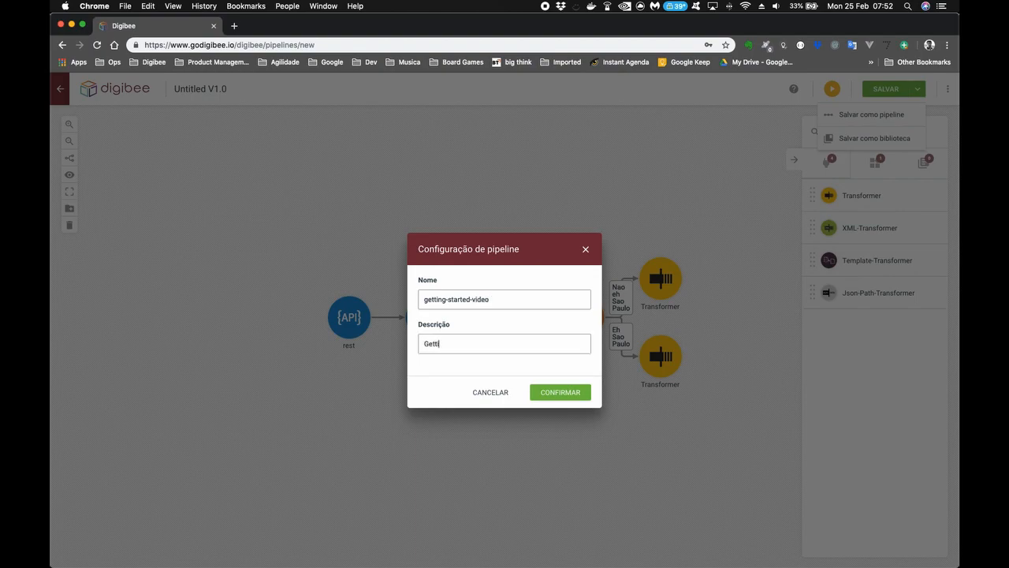
text(ing Started Video)
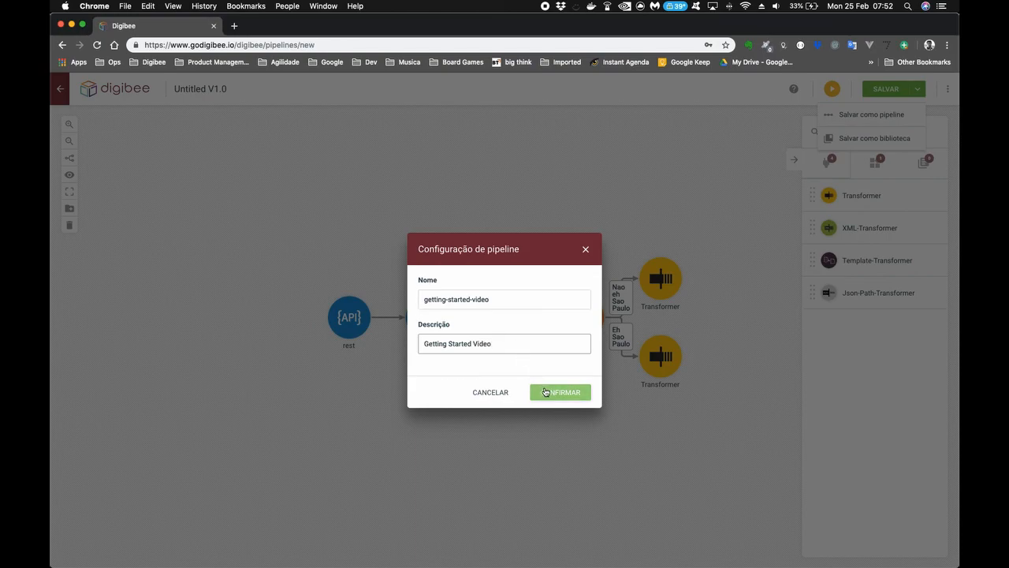
click(544, 392)
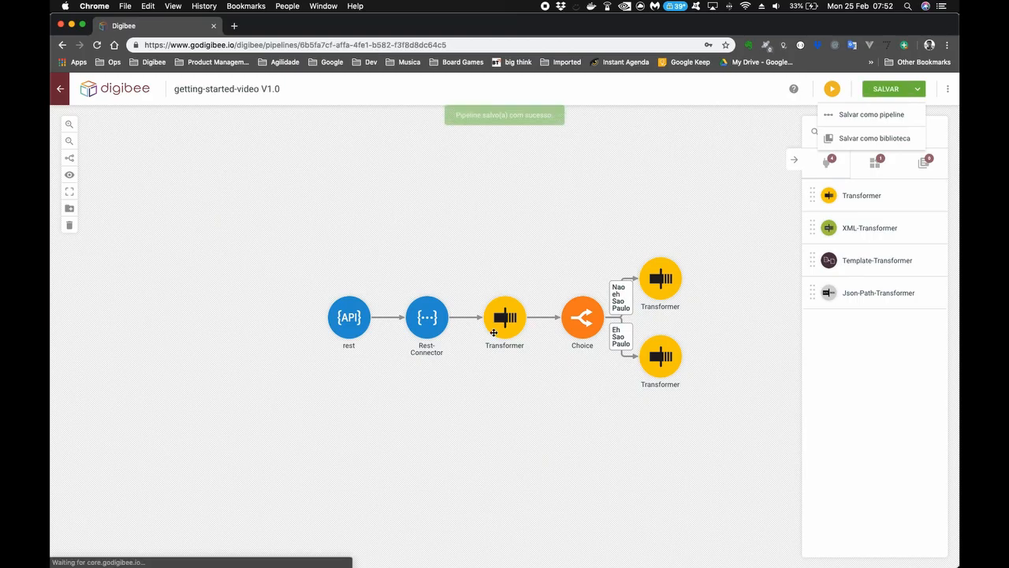